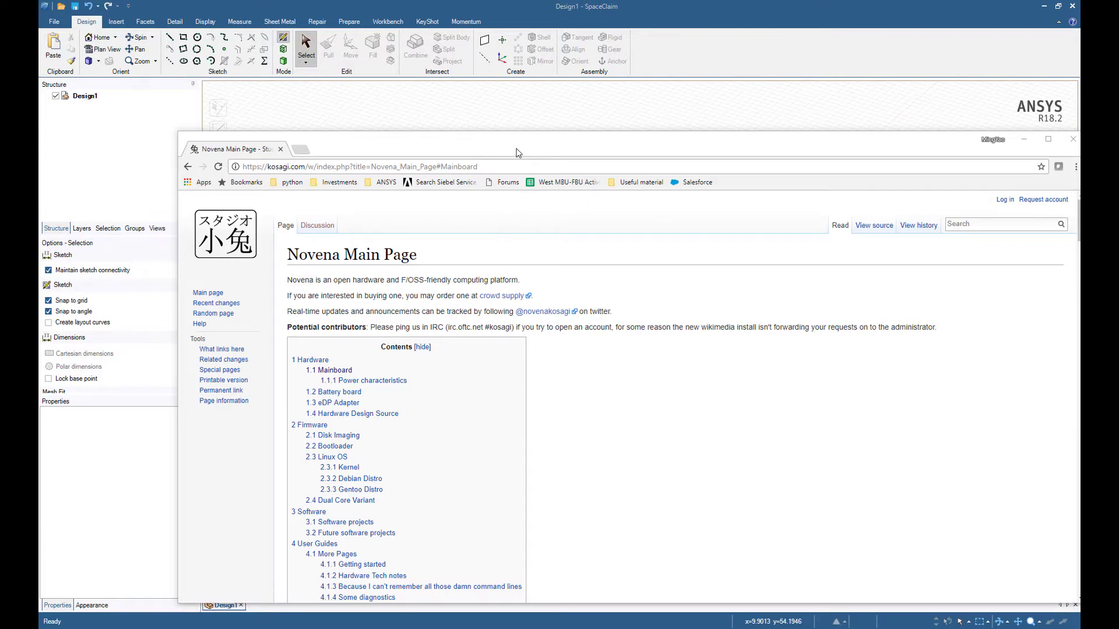
Step: Move the browser window with the Novena page aside to clear the modelling workspace
drag(516, 152, 1079, 228)
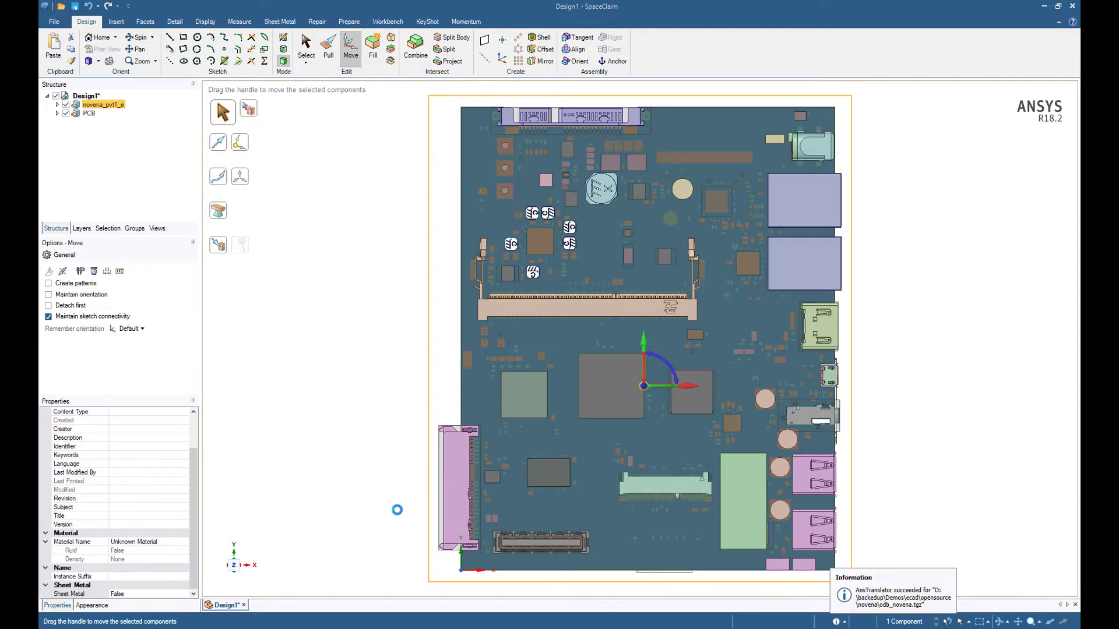
Step: Examine the edge of the imported board up close, comparing the PCB layer stack with the board body and components
middle_drag(326, 290, 353, 357)
scroll(632, 458, up, 3)
scroll(632, 459, up, 6)
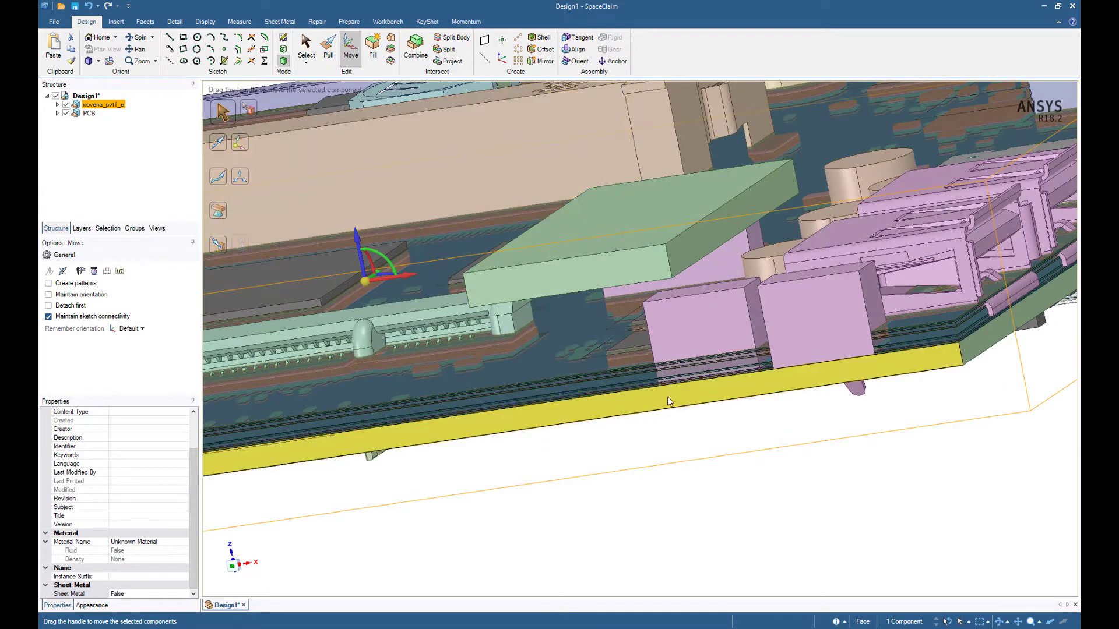
scroll(667, 397, up, 5)
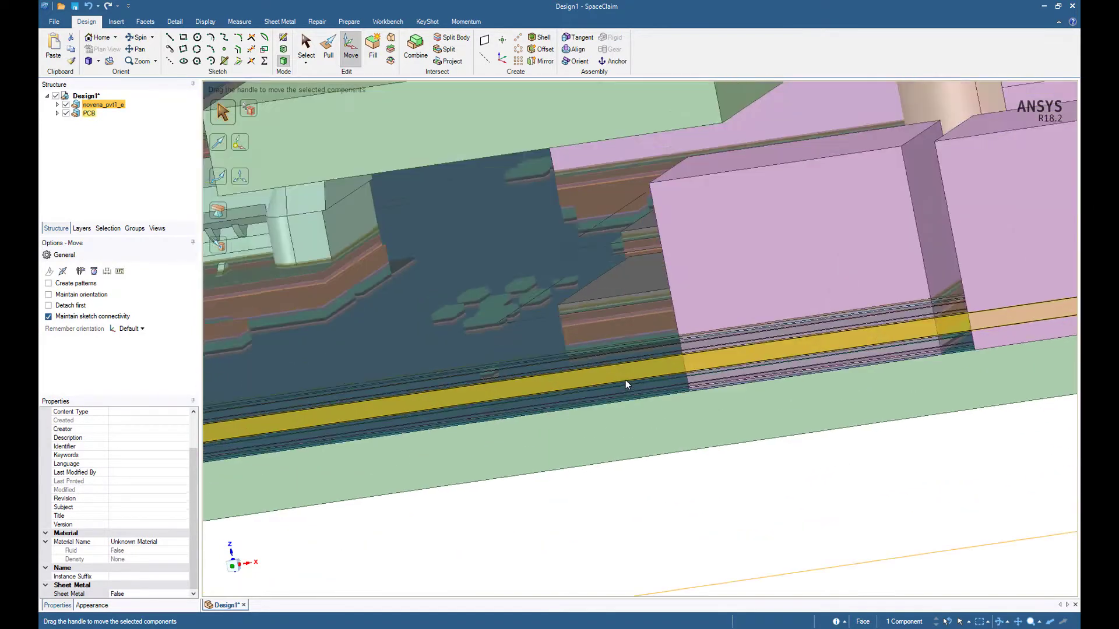
scroll(625, 380, up, 3)
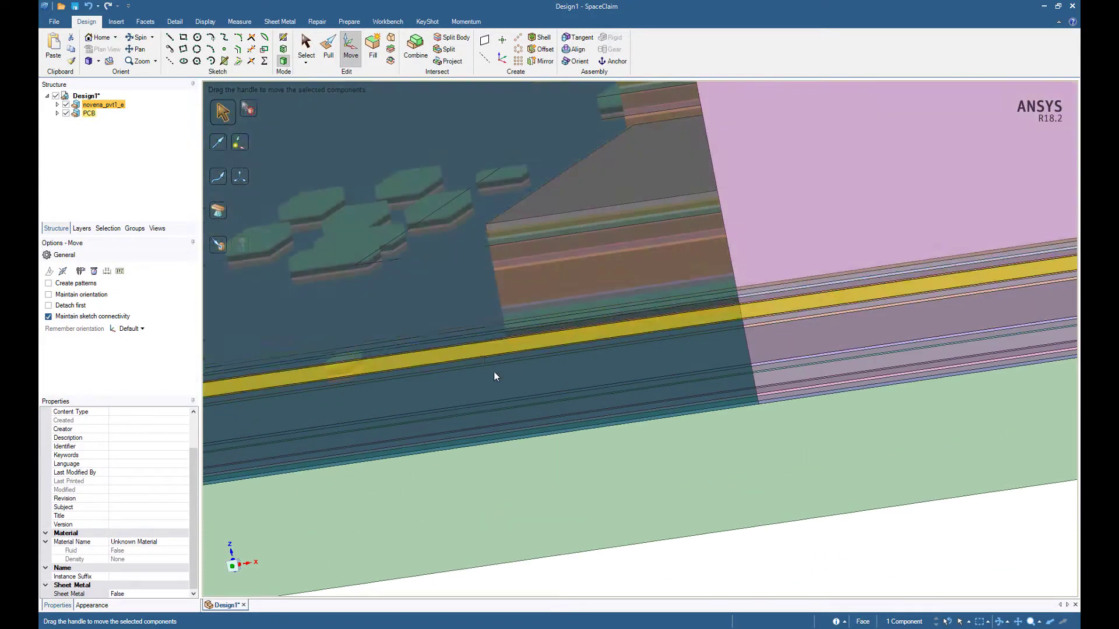
scroll(503, 386, down, 3)
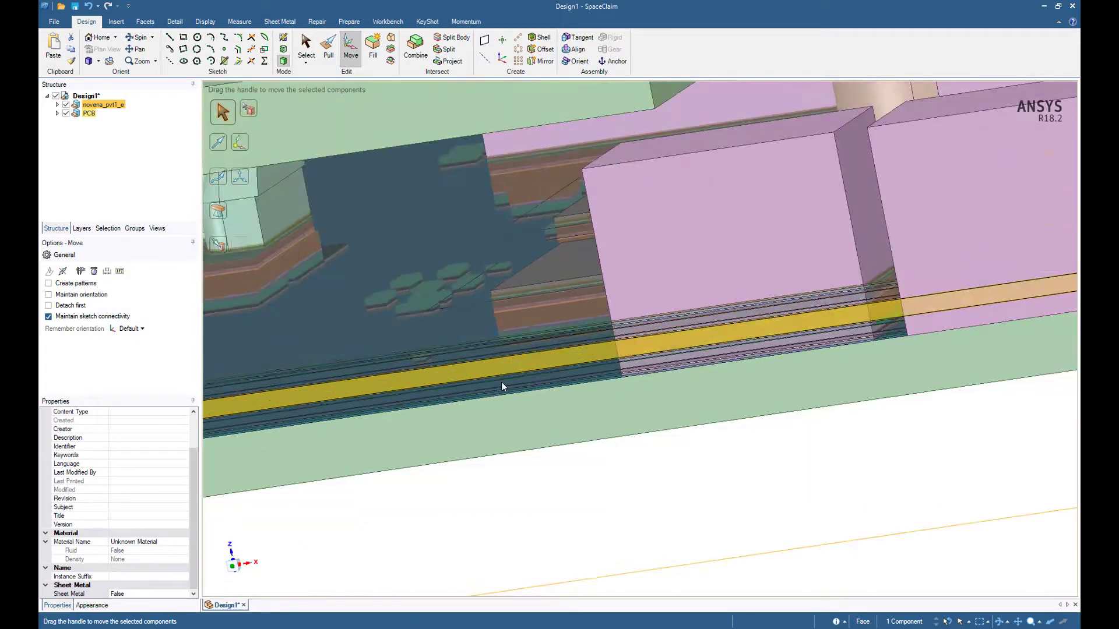
scroll(502, 383, down, 5)
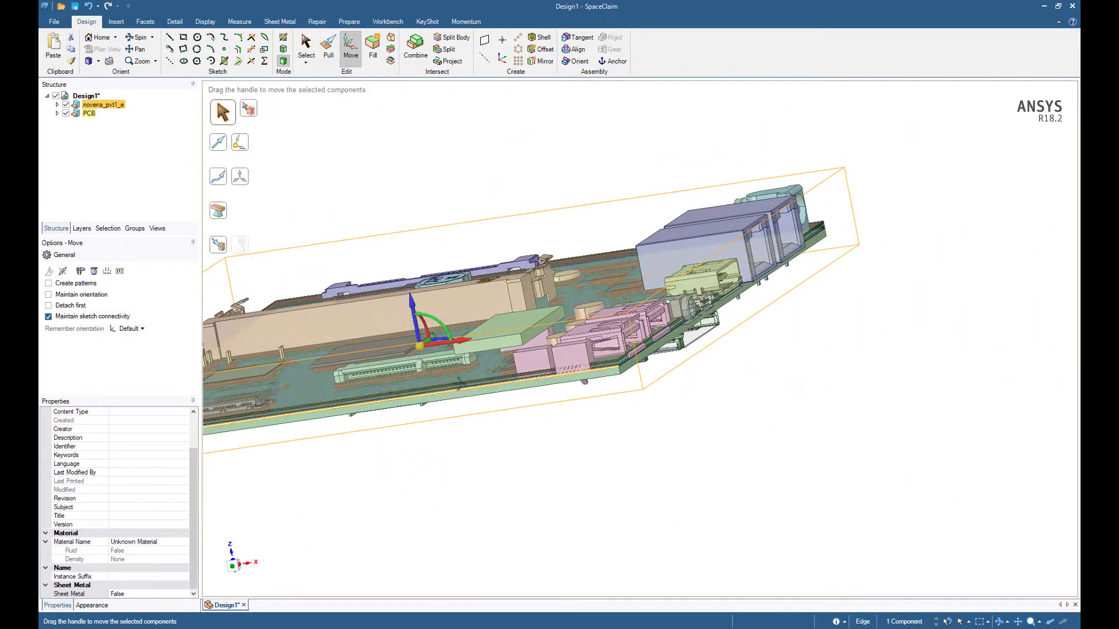
middle_drag(452, 393, 379, 399)
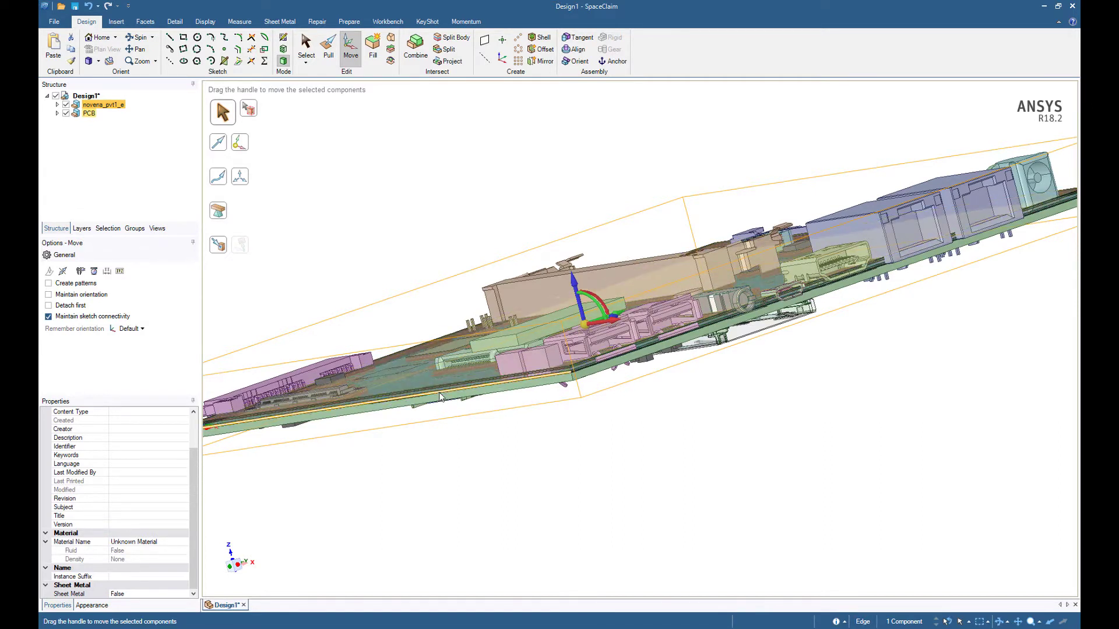
scroll(440, 397, up, 8)
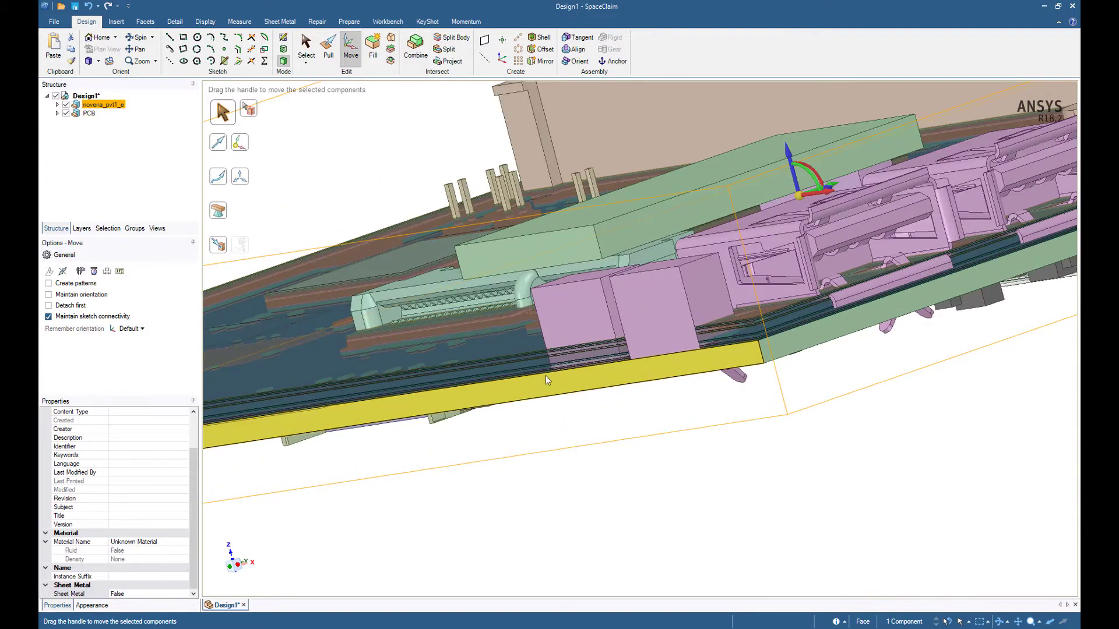
scroll(484, 378, down, 5)
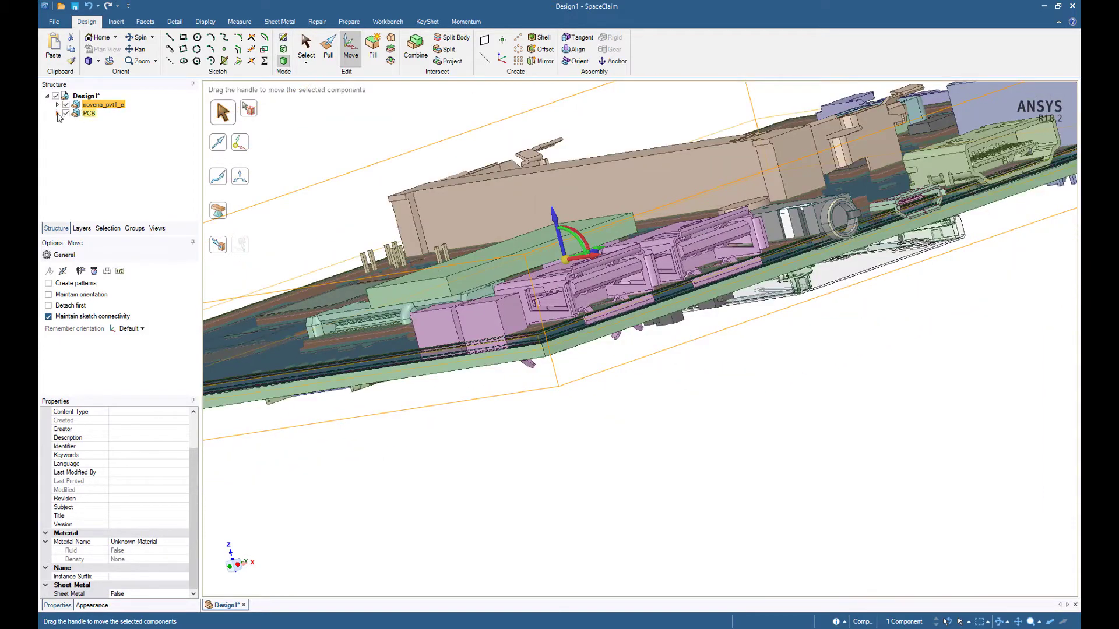
Step: Expand the PCB component and delete the last body in its layer list
click(57, 113)
drag(196, 165, 196, 208)
click(401, 470)
key(Escape)
click(118, 217)
key(Delete)
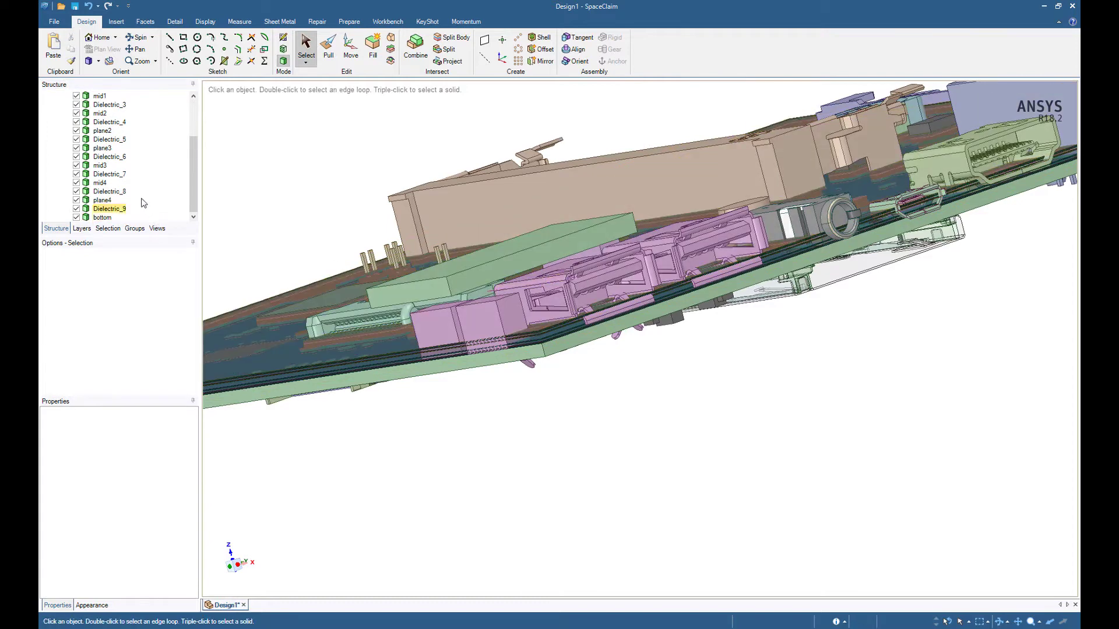
Step: Start moving the novena_pvt1_e component and anchor the move handle on the underside of the board
scroll(140, 99, up, 3)
click(103, 104)
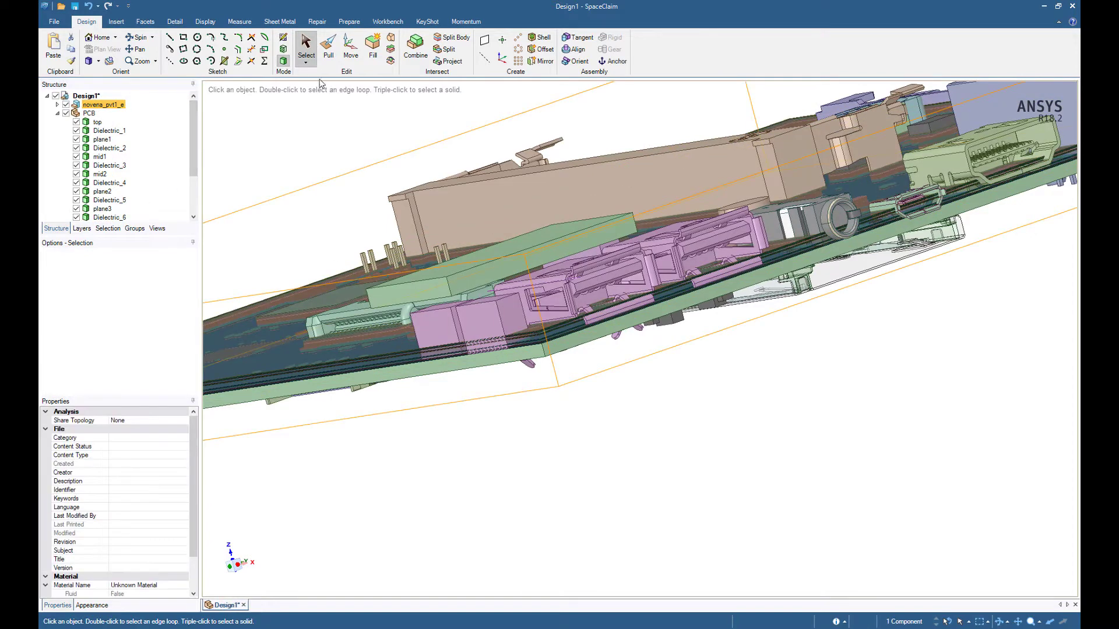
click(350, 46)
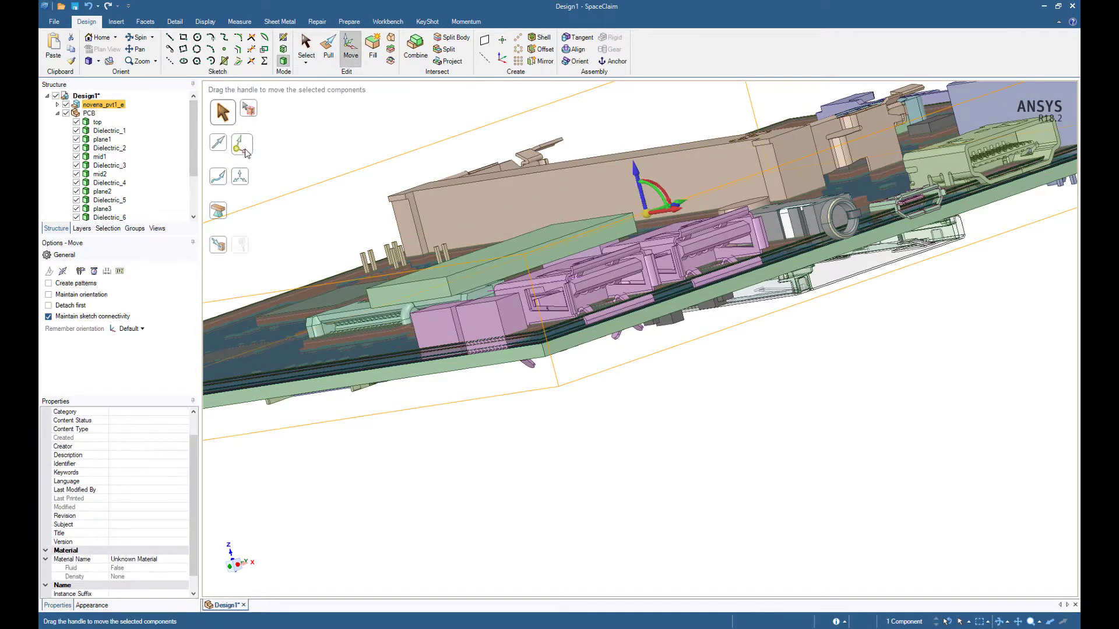
click(245, 149)
middle_drag(501, 360, 527, 268)
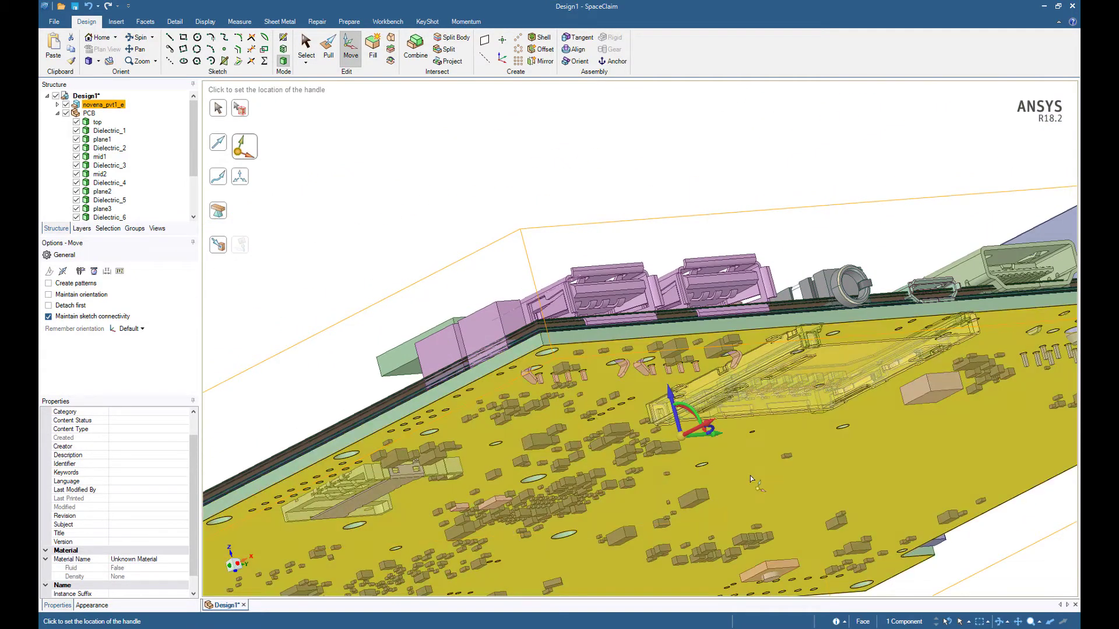
click(703, 466)
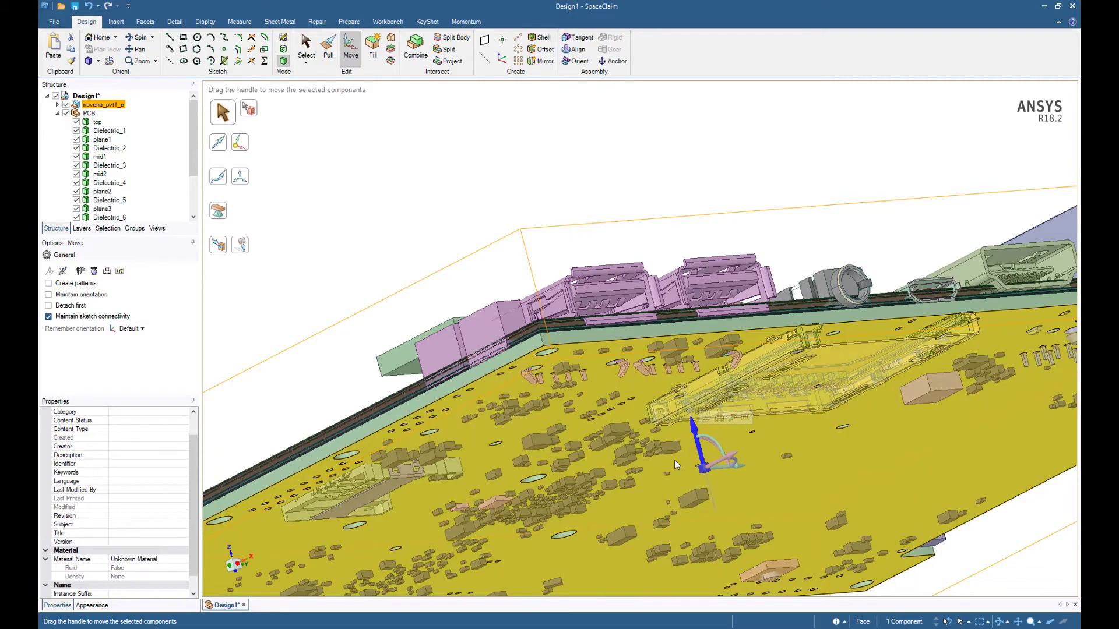
Step: Move the novena_pvt1_e component along the vertical axis up to the bottom edge of the PCB layer stack
middle_drag(430, 439, 458, 424)
scroll(459, 424, up, 7)
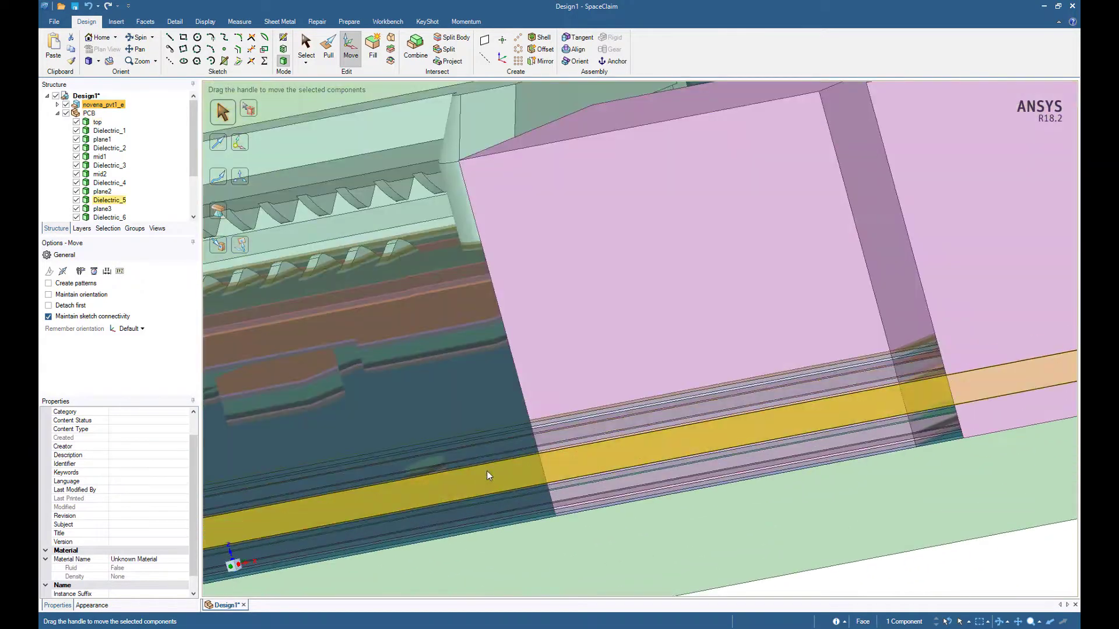
ctrl+middle_drag(484, 469, 447, 370)
click(220, 244)
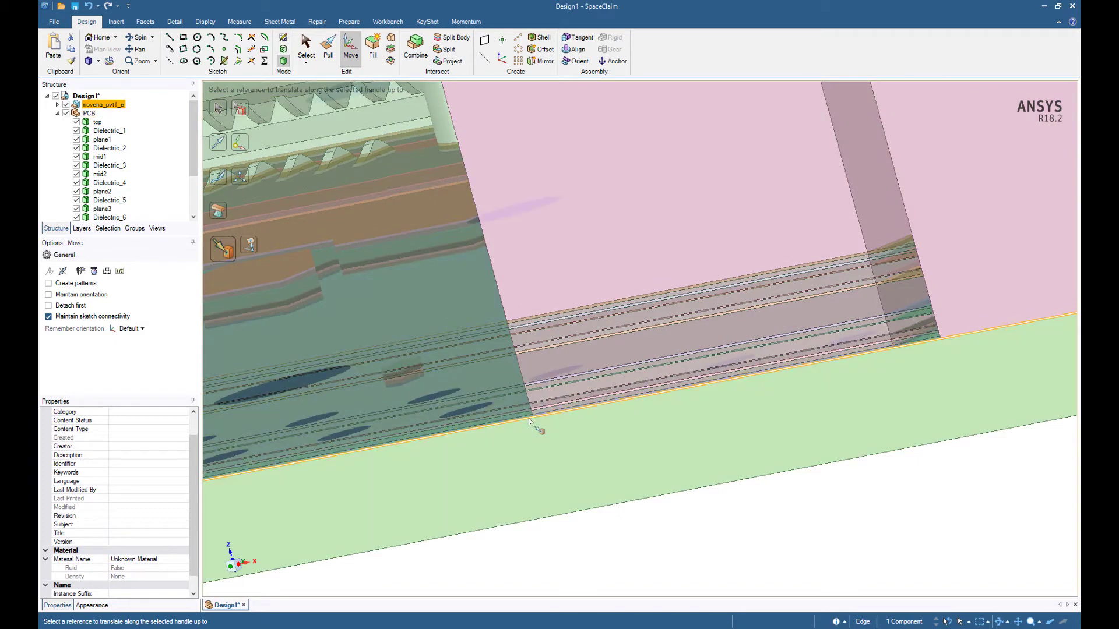
click(425, 535)
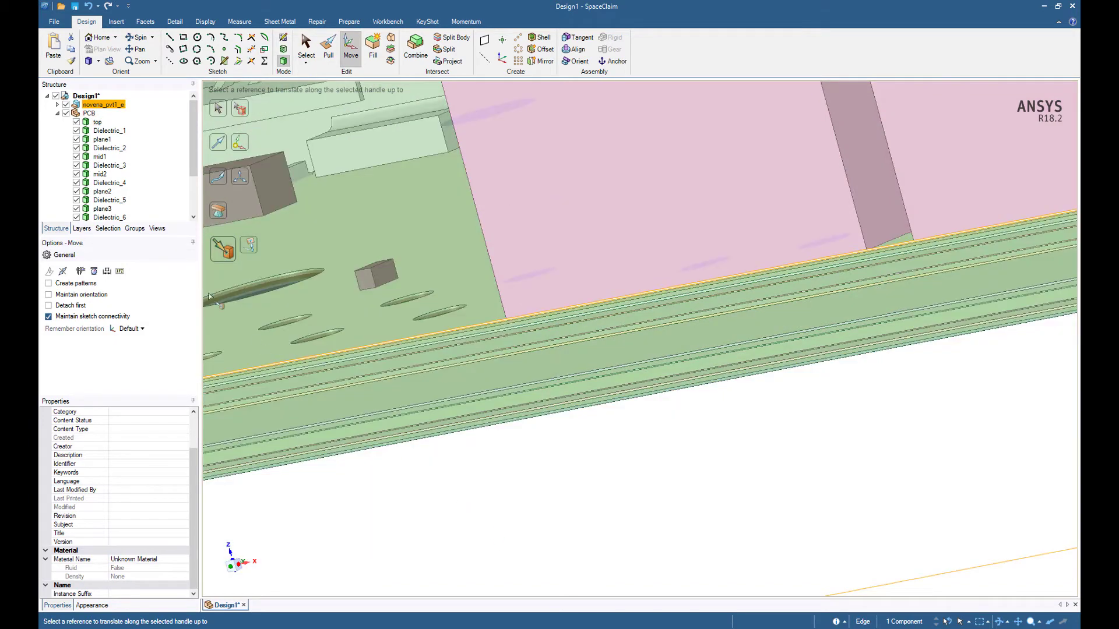
key(Escape)
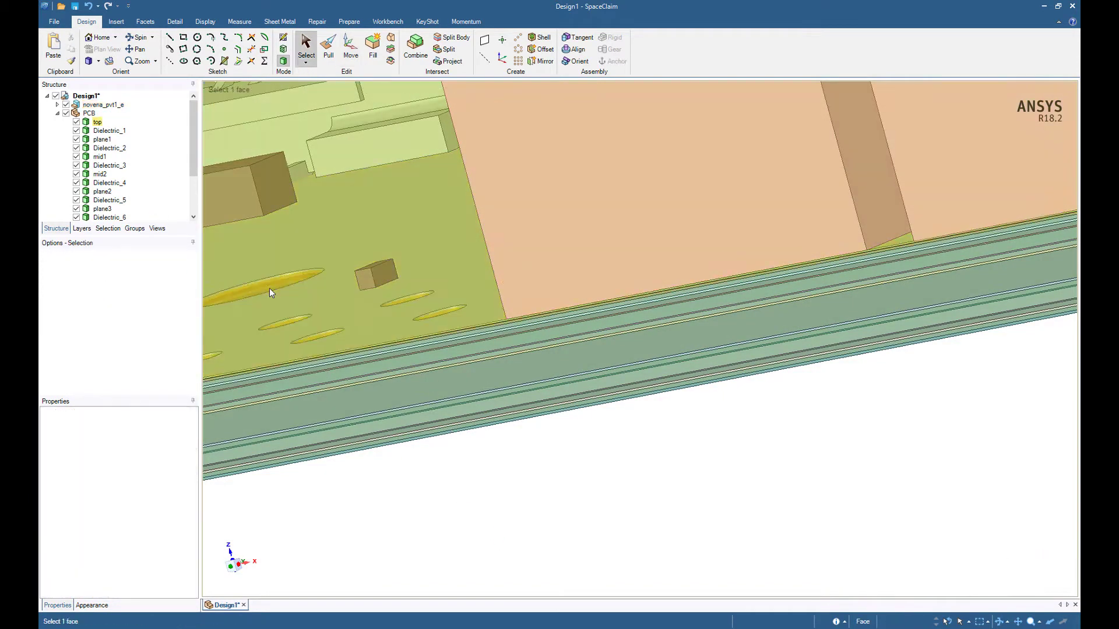
Step: Examine the top PCB layer, first isolated and then with everything shown, around the drilled holes in the board
right_click(253, 292)
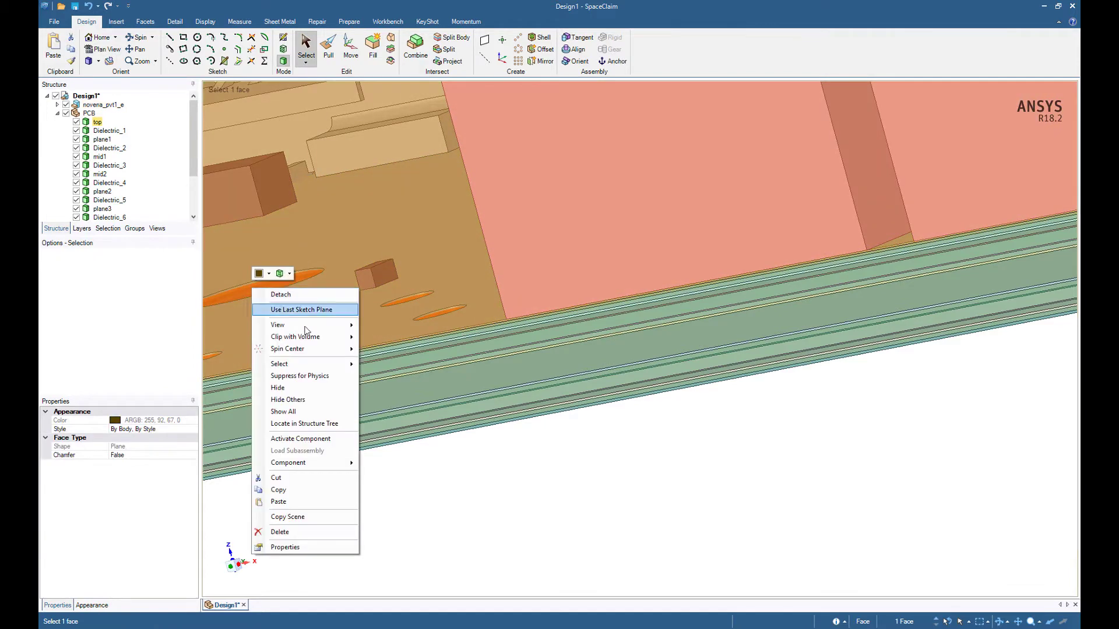
click(309, 400)
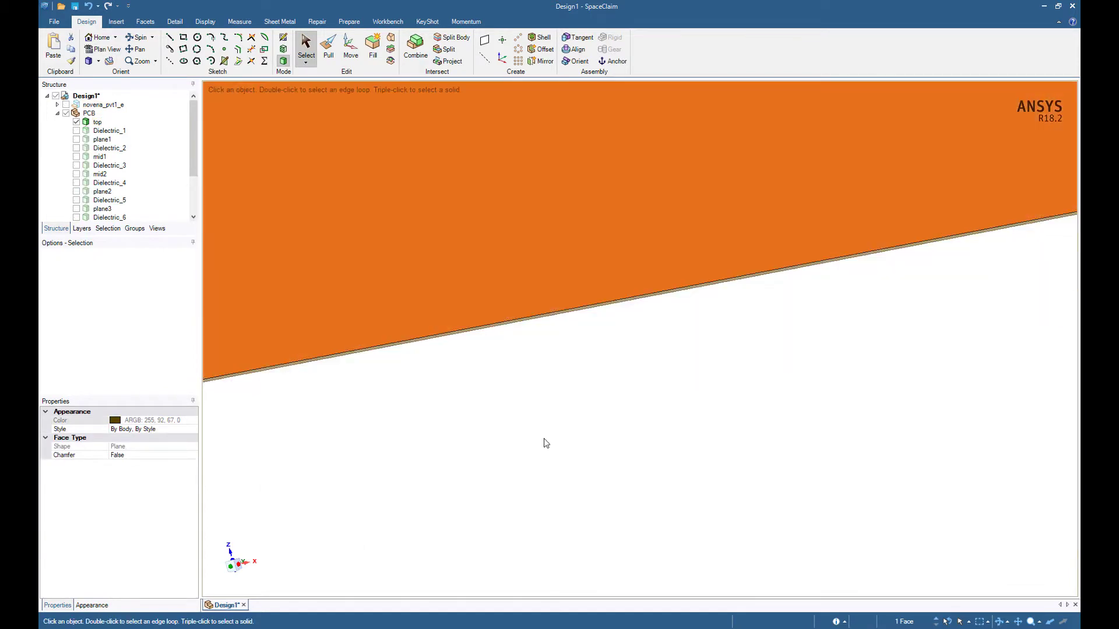
right_click(542, 433)
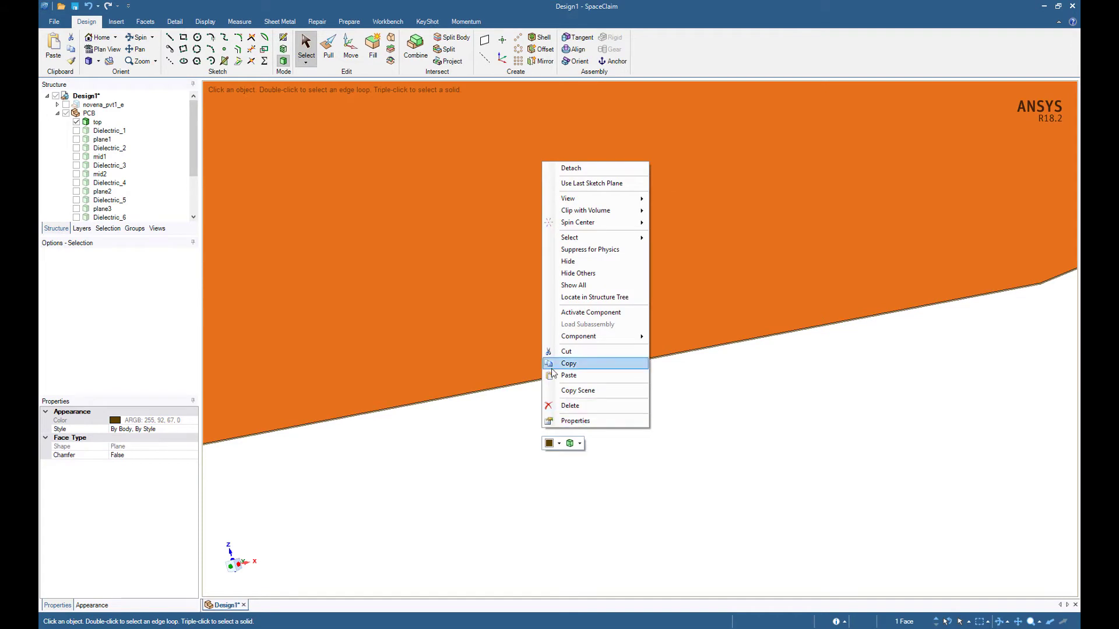
click(587, 292)
middle_drag(452, 369, 434, 432)
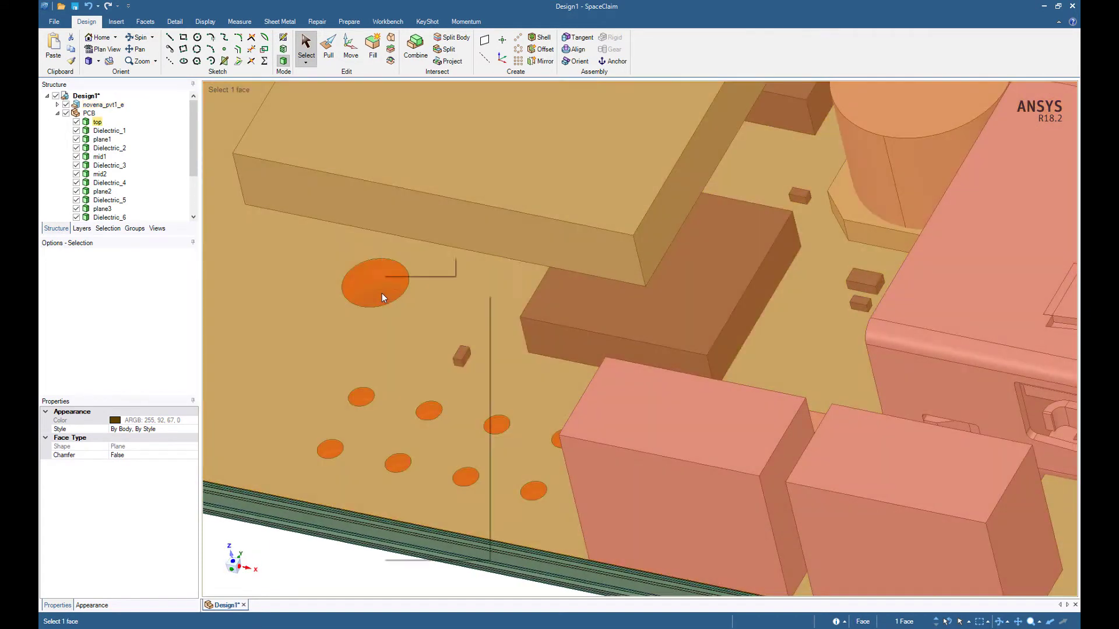
right_click(382, 293)
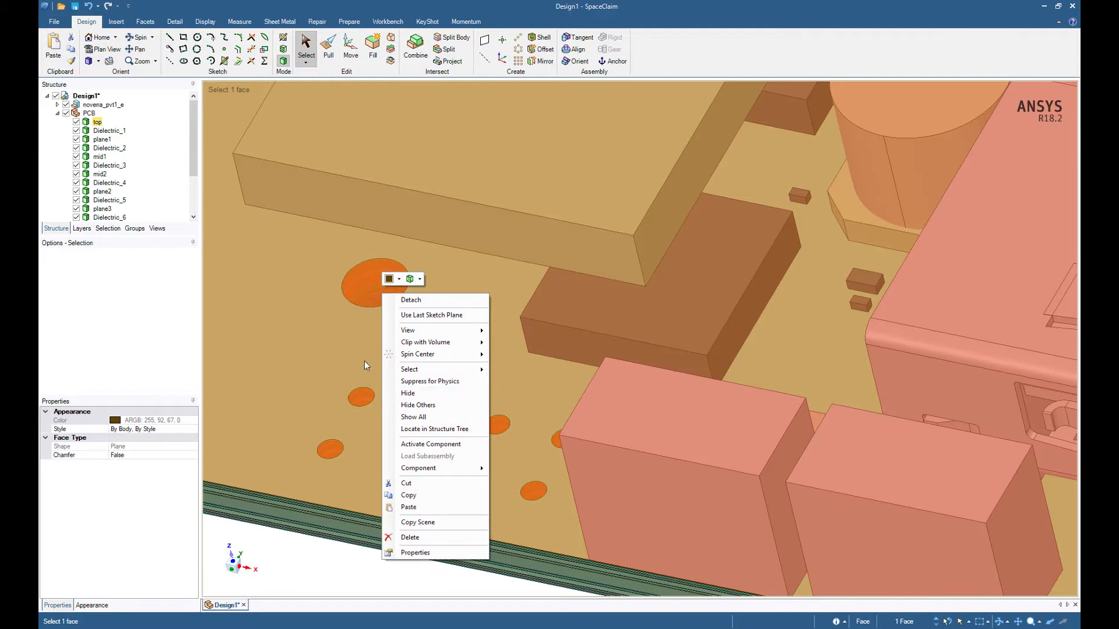
click(336, 374)
click(335, 376)
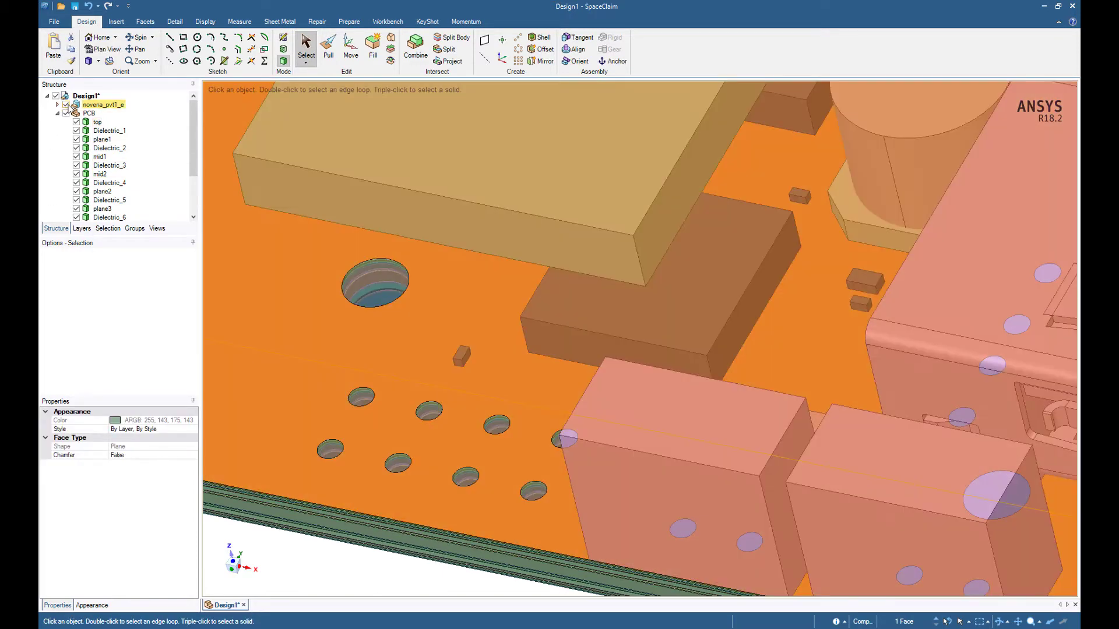
Step: Hide the novena_pvt1_e component and show only its Boardnovena_pvt1_e subcomponent together with the PCB layers
click(66, 105)
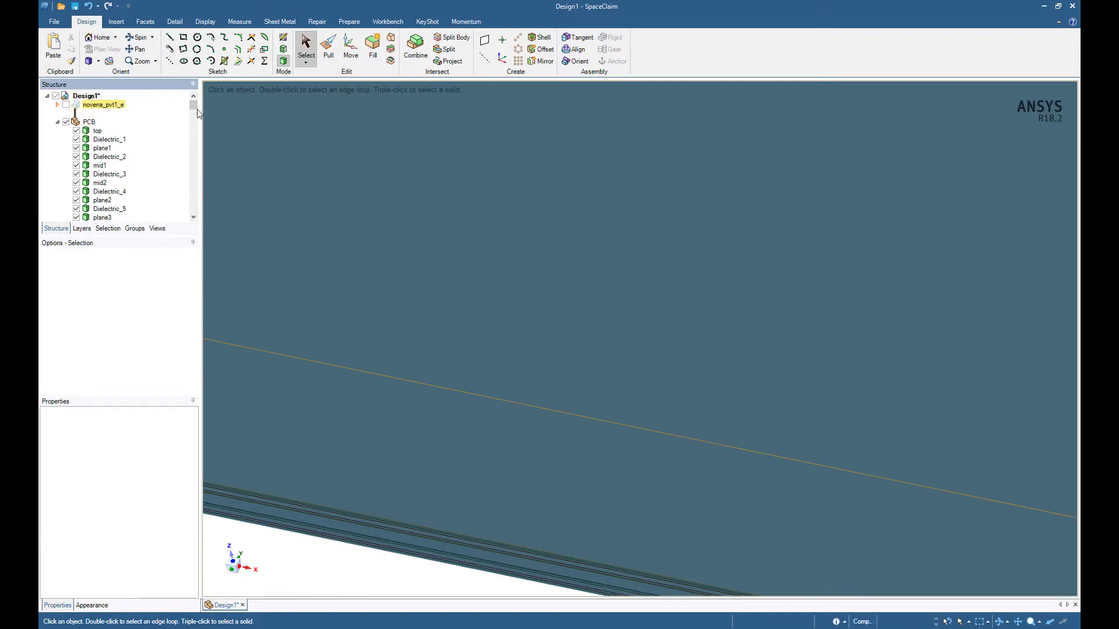
drag(197, 111, 192, 207)
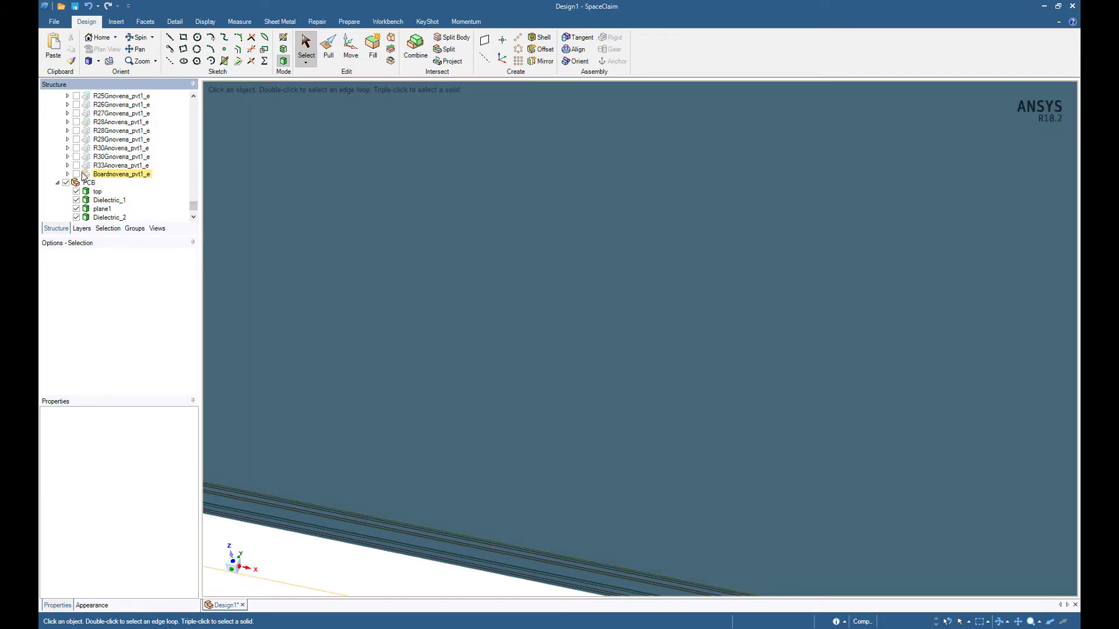
click(76, 174)
Step: Examine the whole board from several angles, looking at its outline and hole pattern against the PCB layers
scroll(256, 274, down, 5)
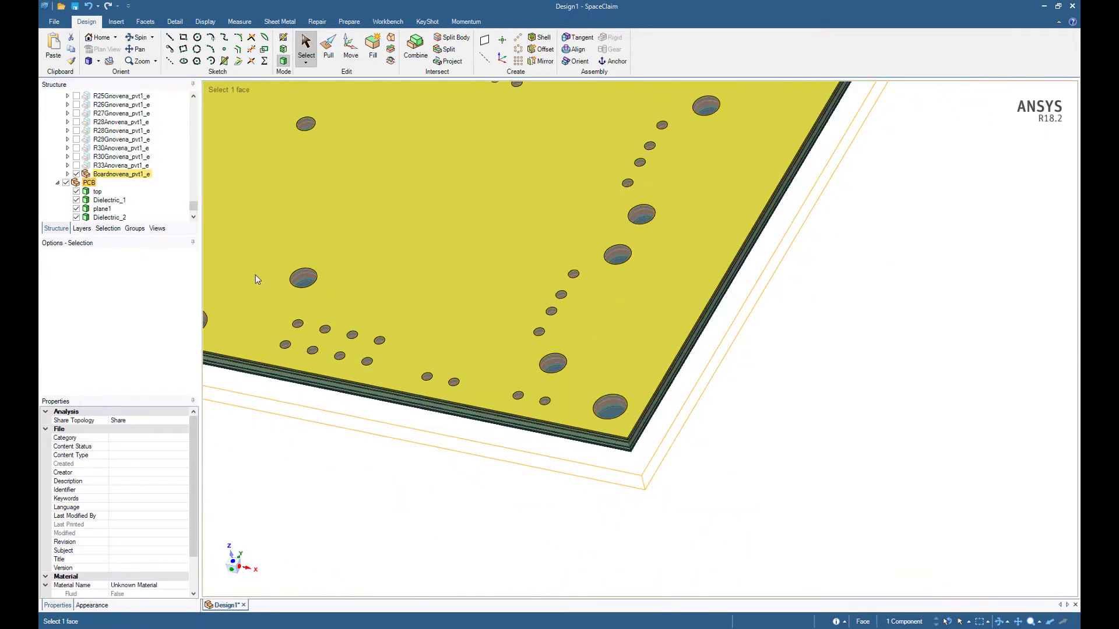
ctrl+middle_drag(398, 352, 567, 399)
scroll(654, 384, up, 3)
middle_drag(655, 385, 839, 267)
ctrl+middle_drag(602, 302, 564, 415)
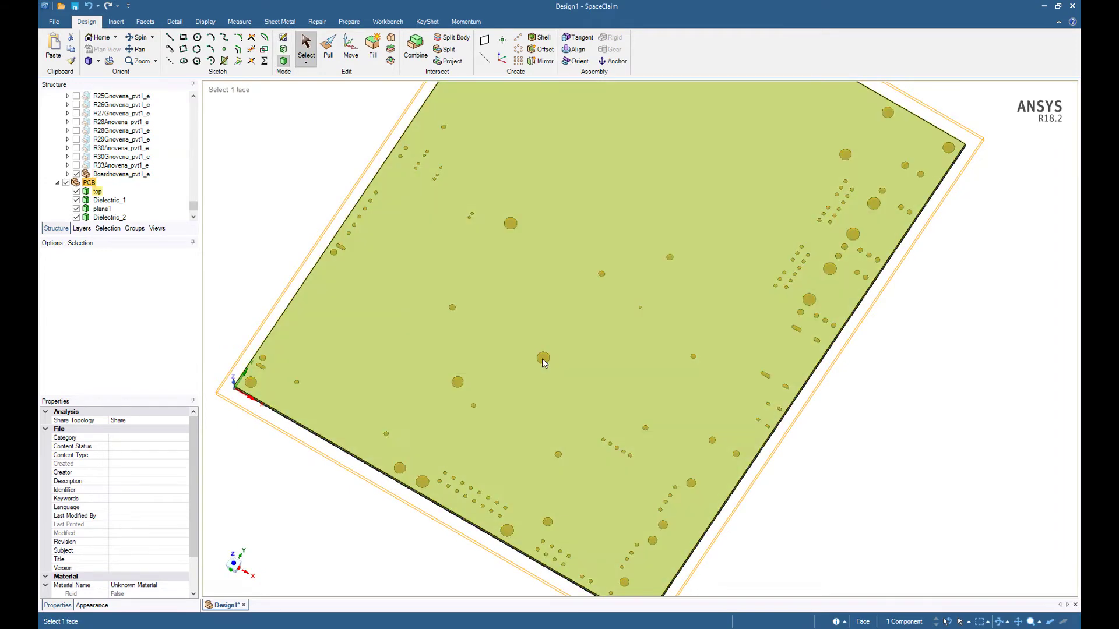
key(h)
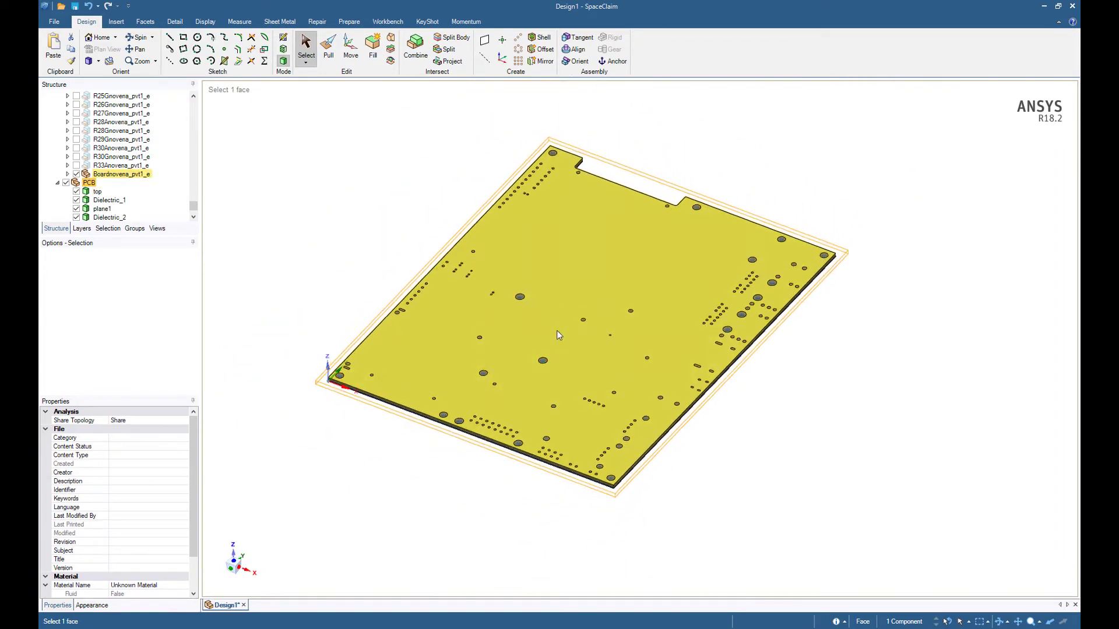
scroll(542, 364, up, 5)
scroll(544, 358, down, 5)
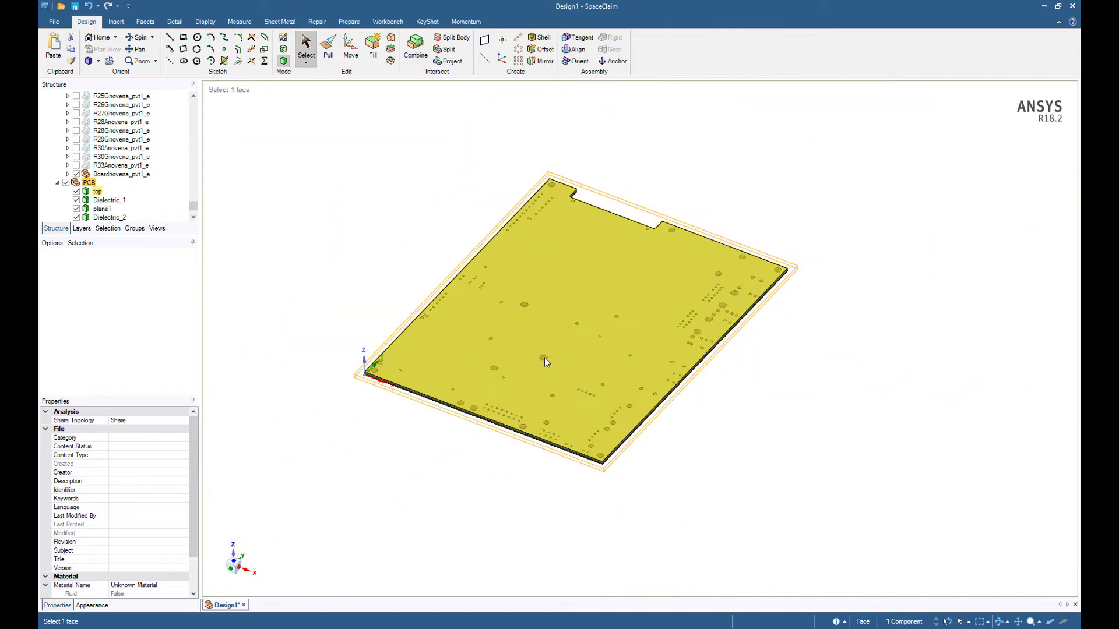
Step: Use Combine to cut the Boardnovena_pvt1_e solid, taking the PCB component's layers as the cutter
click(415, 45)
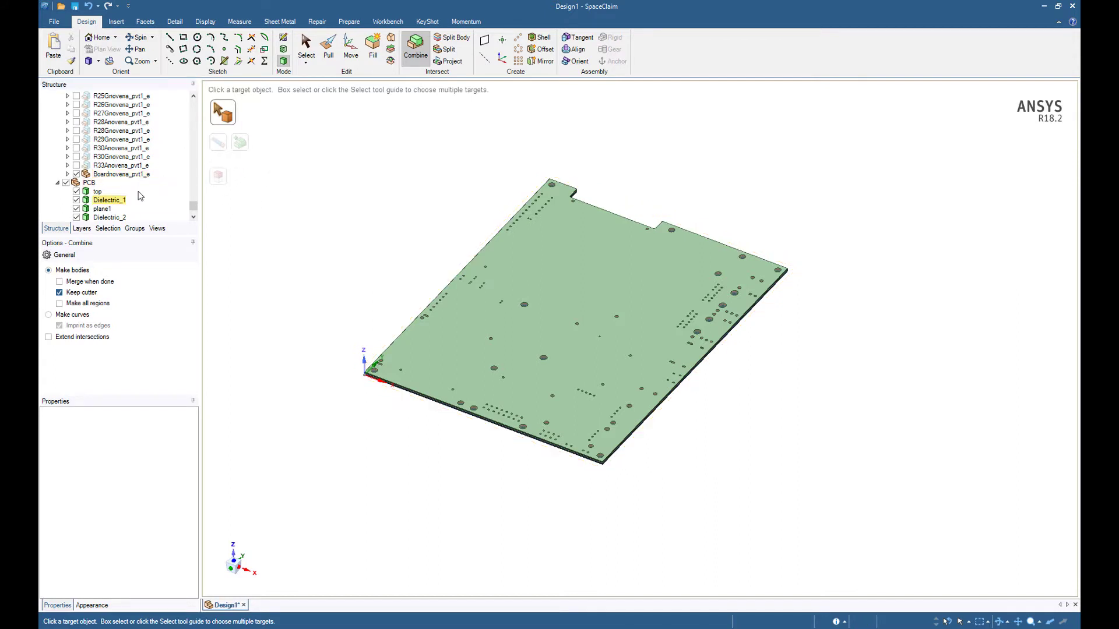
key(Escape)
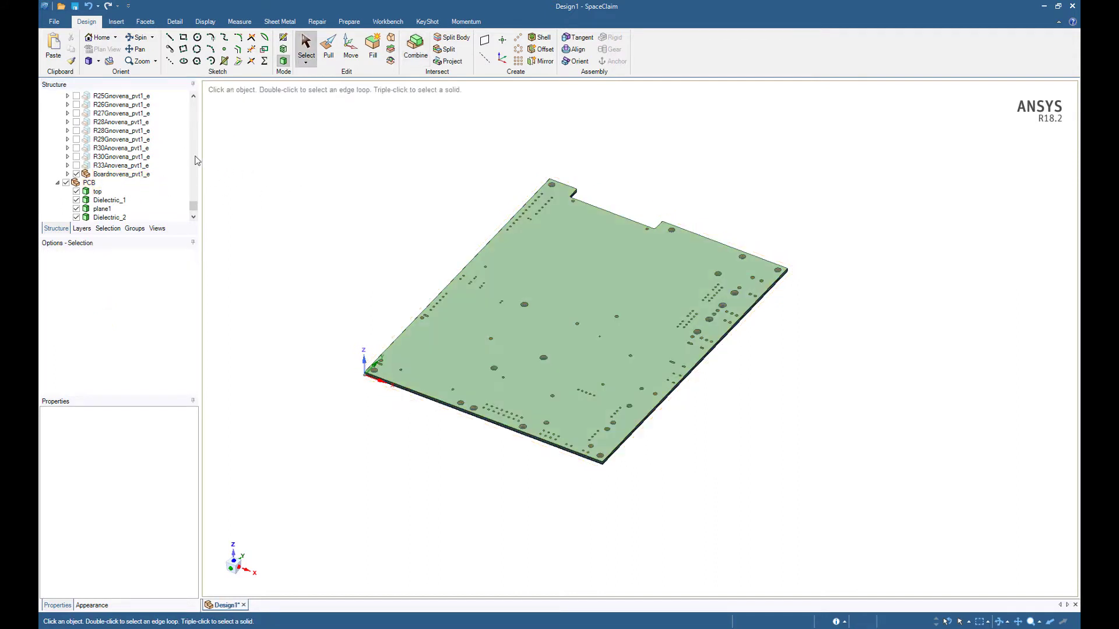
click(415, 47)
click(67, 175)
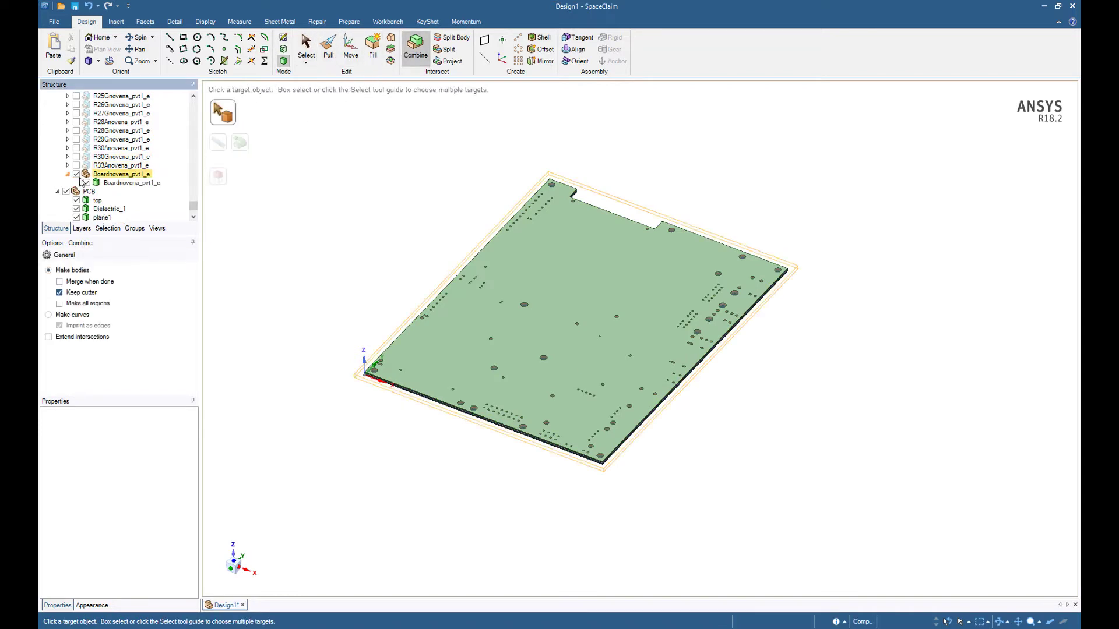
click(126, 183)
click(120, 187)
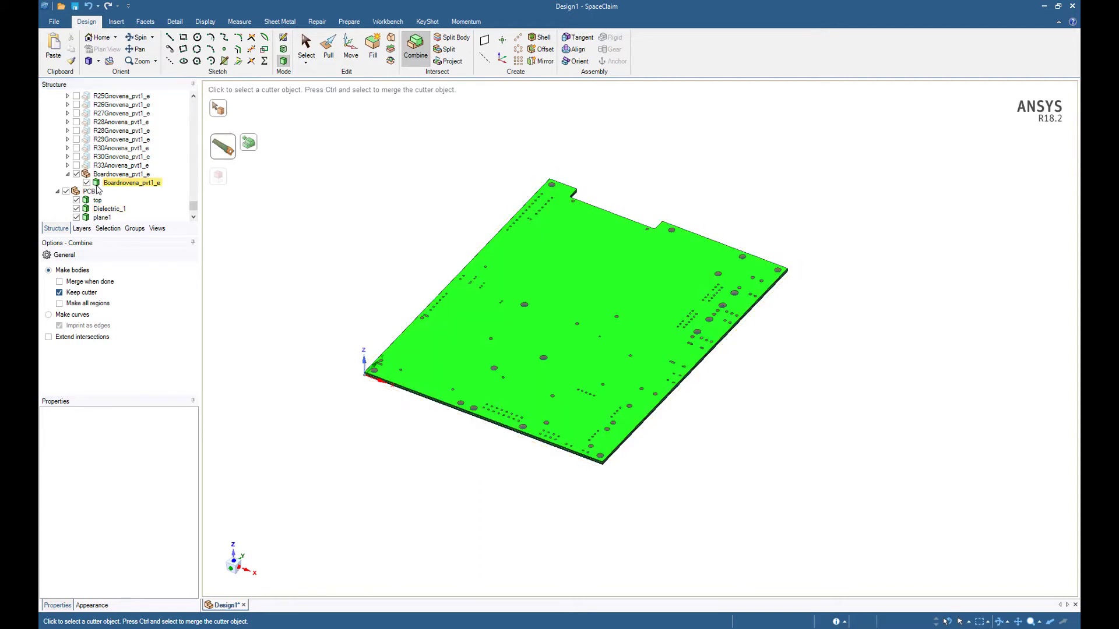
click(90, 191)
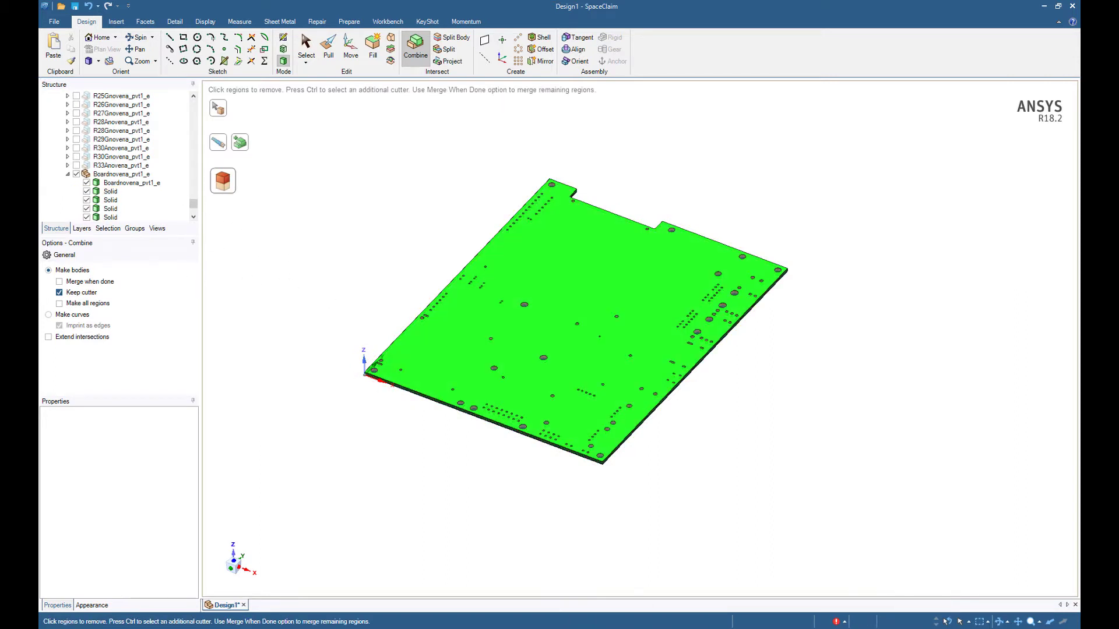
Step: Leave Combine and delete the original PCB component with its undrilled layers, keeping the cut solids inside Boardnovena_pvt1_e
key(Escape)
scroll(193, 211, down, 5)
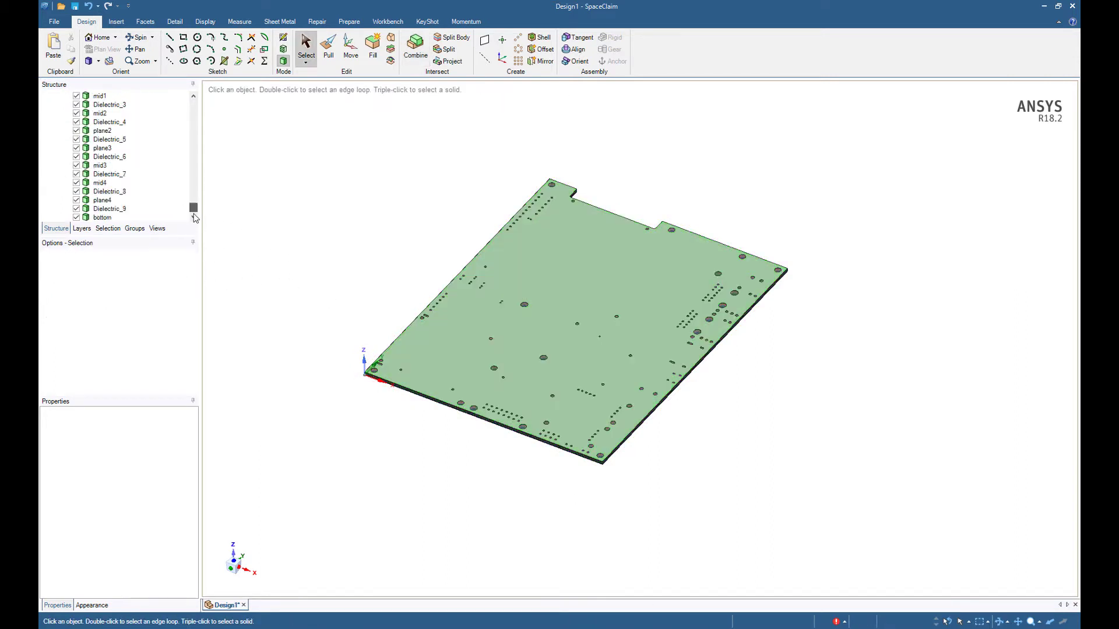
scroll(99, 147, down, 6)
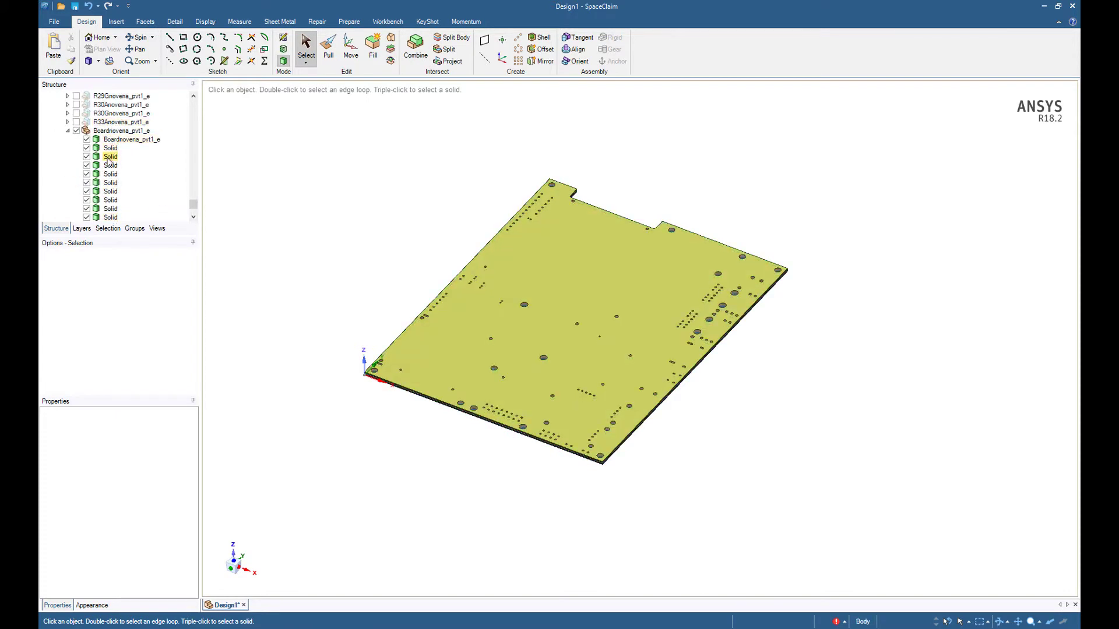
scroll(425, 394, up, 5)
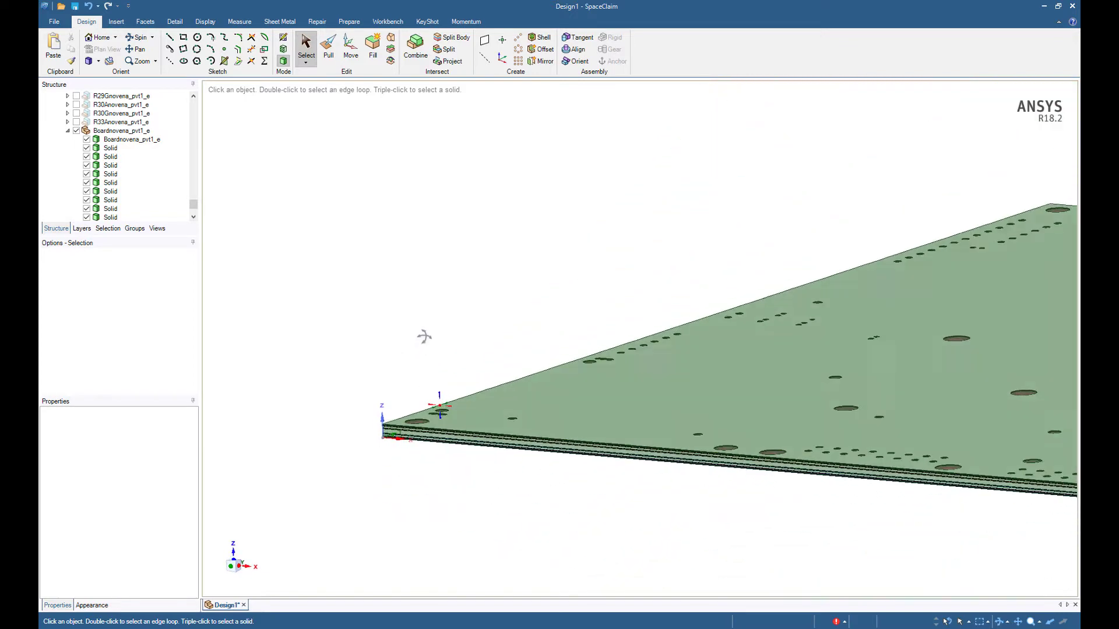
scroll(424, 406, up, 3)
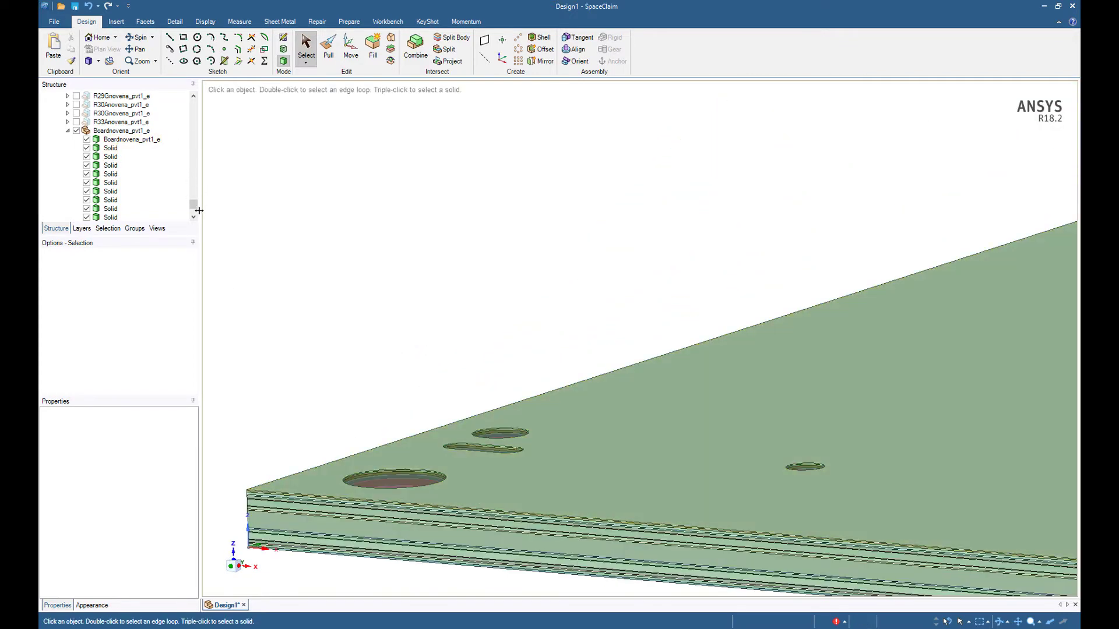
scroll(194, 220, down, 5)
scroll(99, 175, up, 3)
click(90, 132)
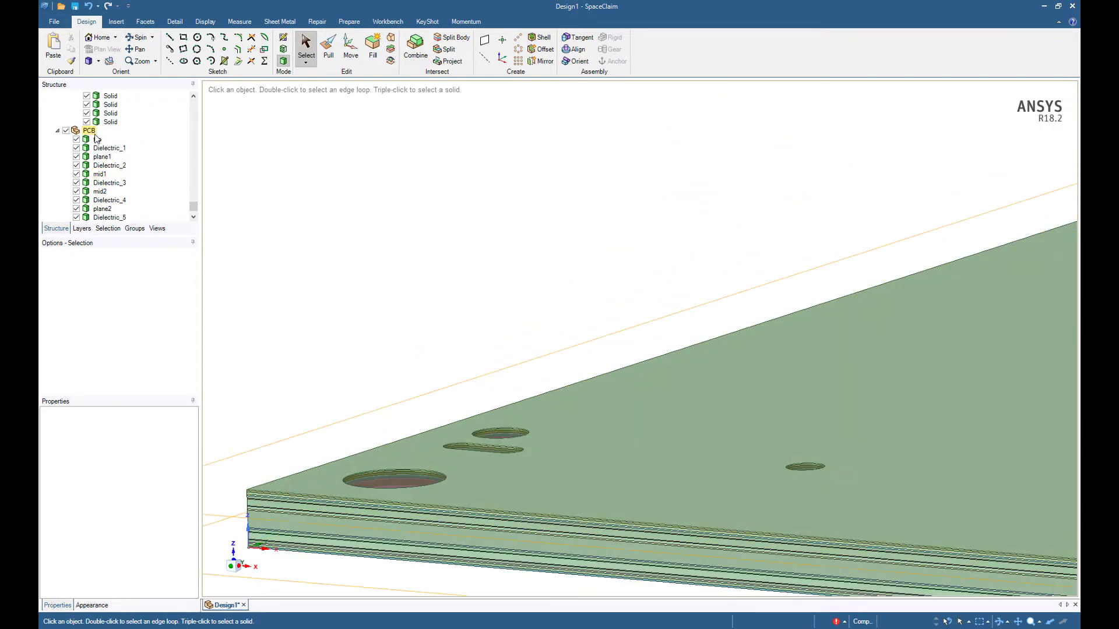
right_click(92, 138)
click(146, 283)
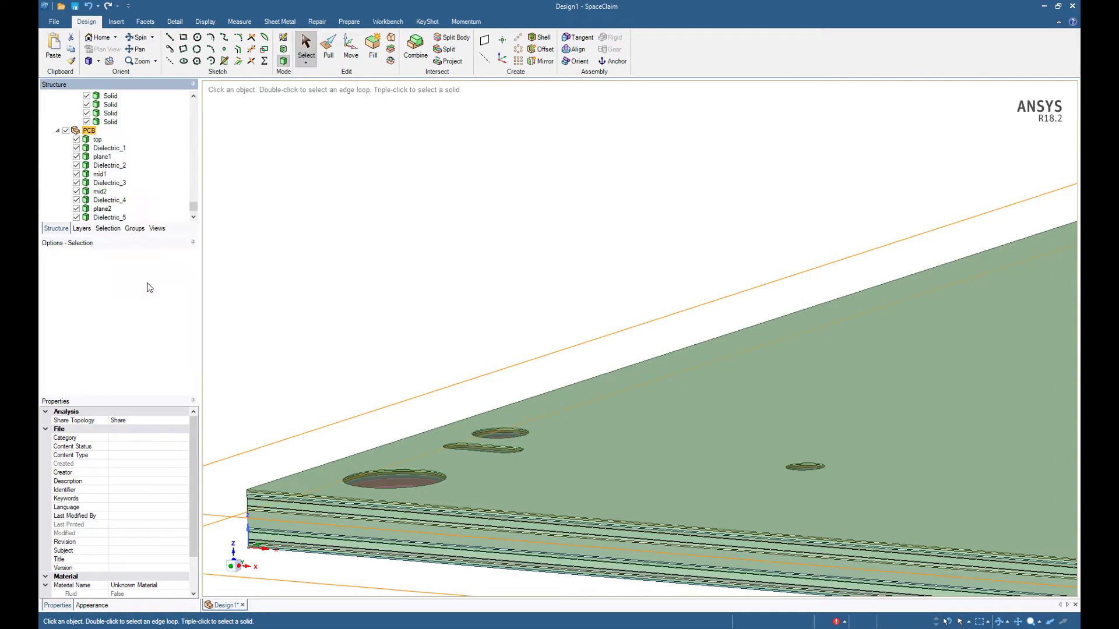
Step: Check the layer solids inside the Boardnovena_pvt1_e component individually against the board thickness and its drilled holes
scroll(116, 160, up, 5)
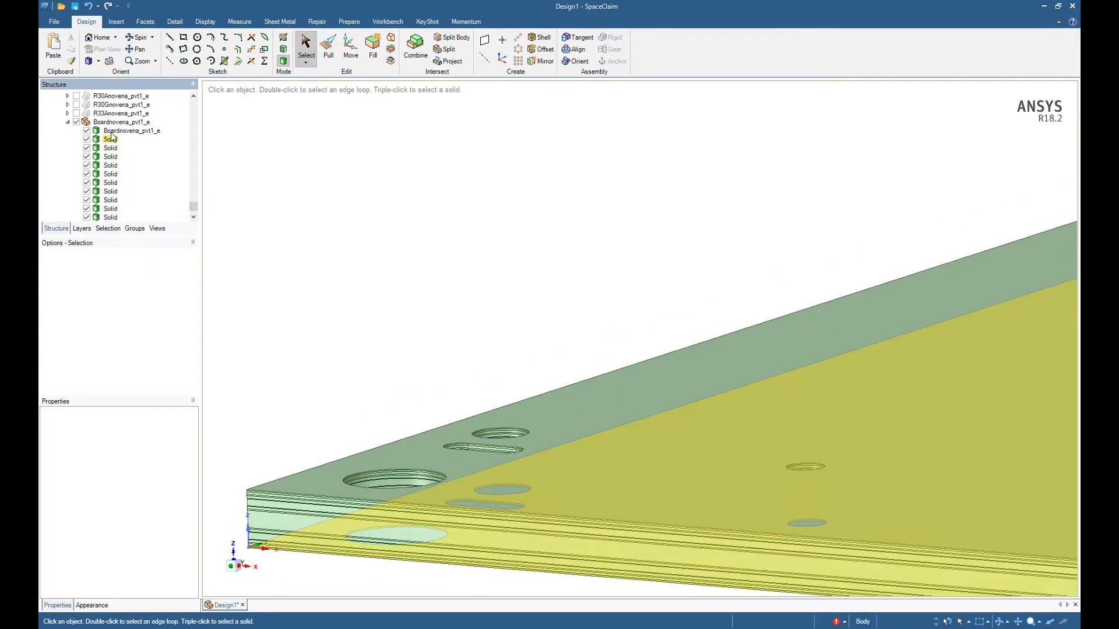
click(112, 133)
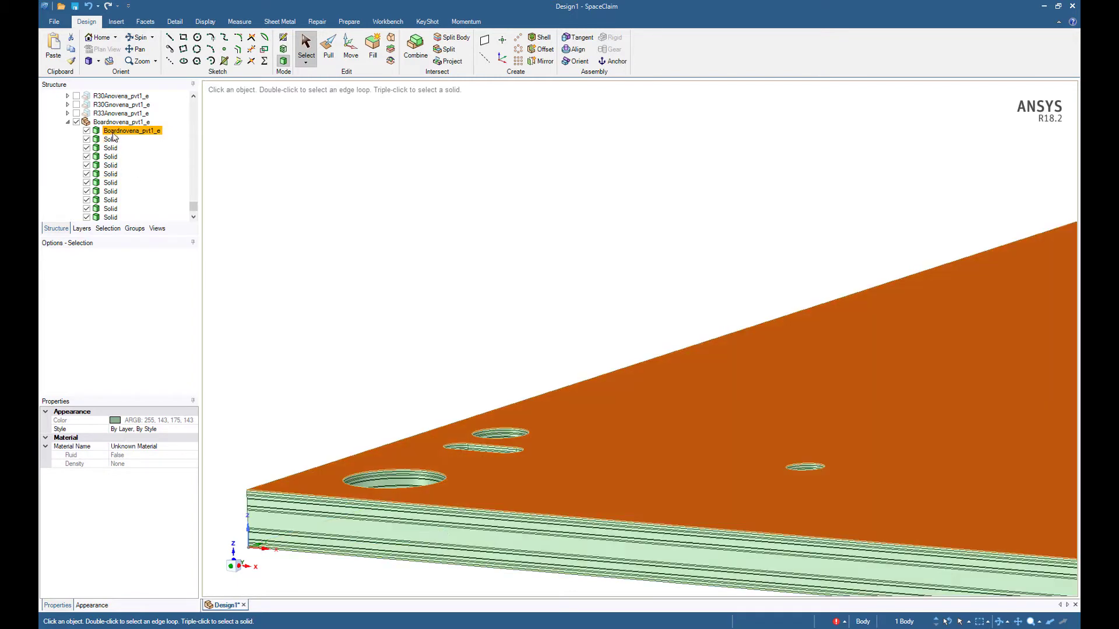
click(110, 156)
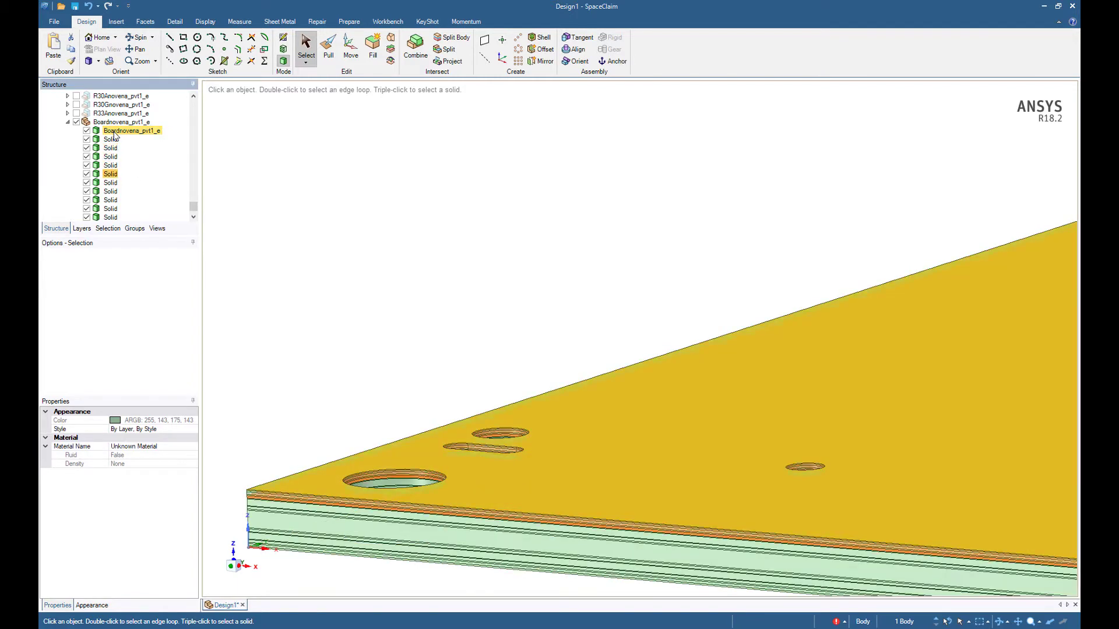
scroll(115, 135, down, 1)
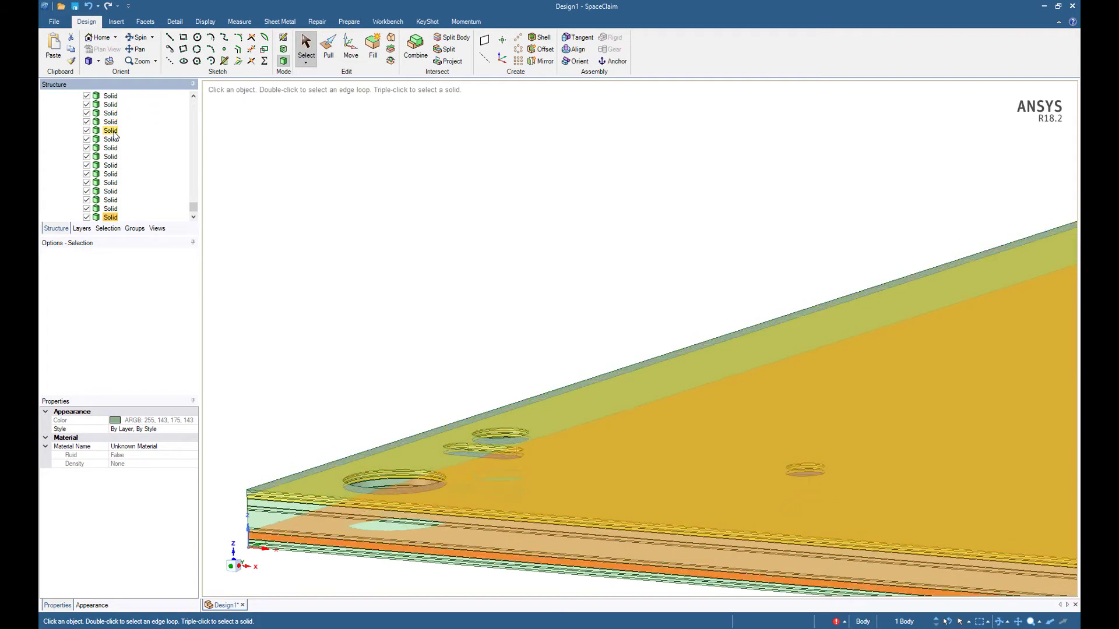
scroll(115, 135, down, 1)
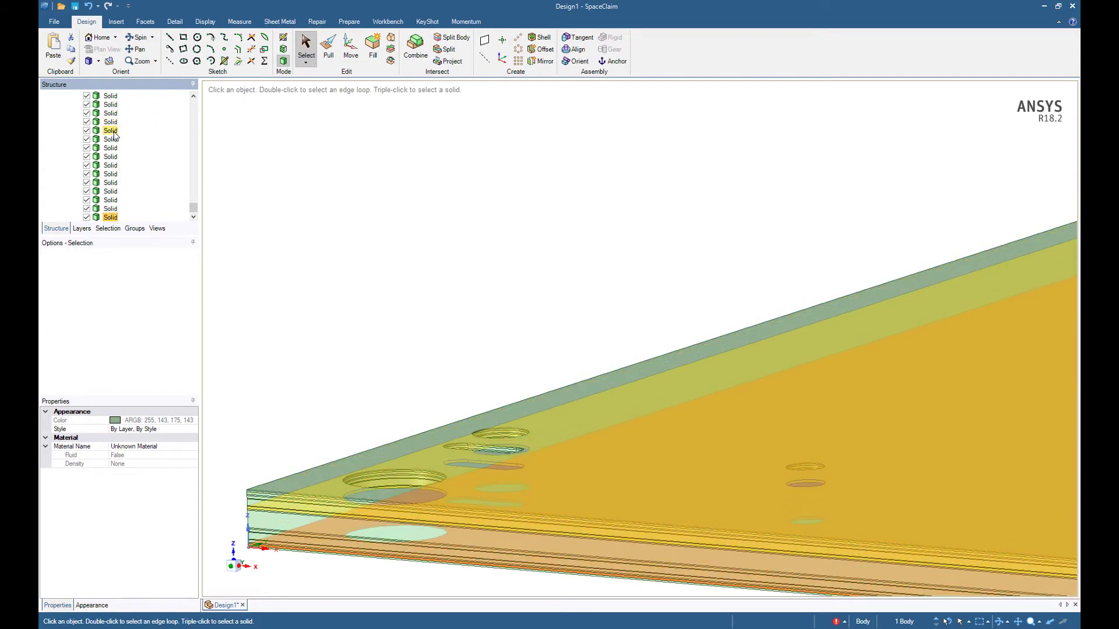
scroll(130, 175, up, 3)
Step: Review the Share Topology options available for the Boardnovena_pvt1_e component
click(121, 148)
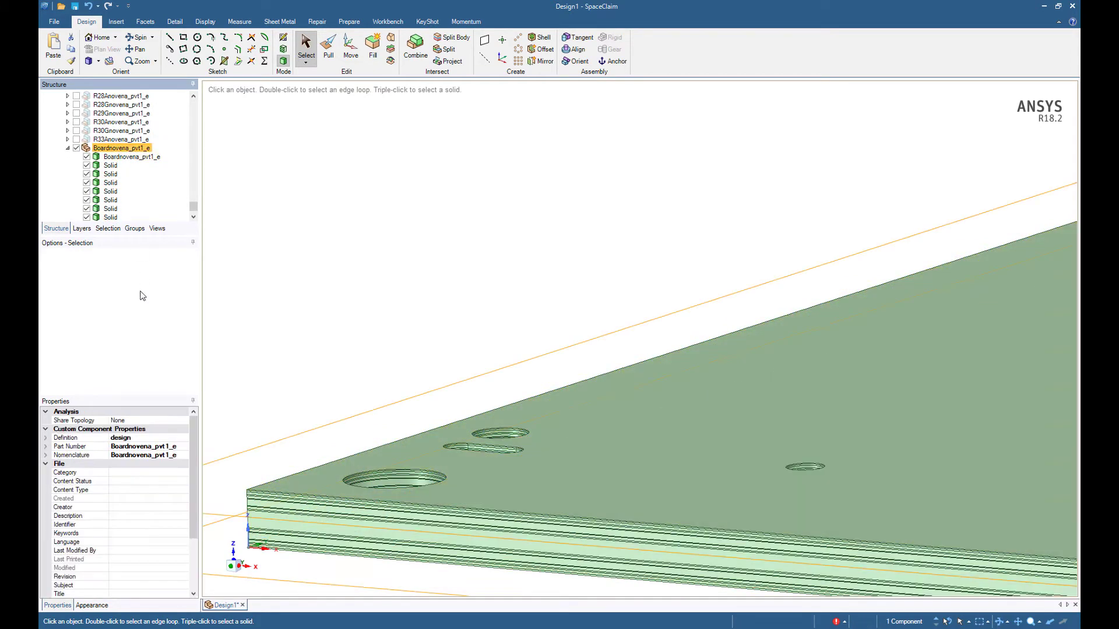
click(181, 423)
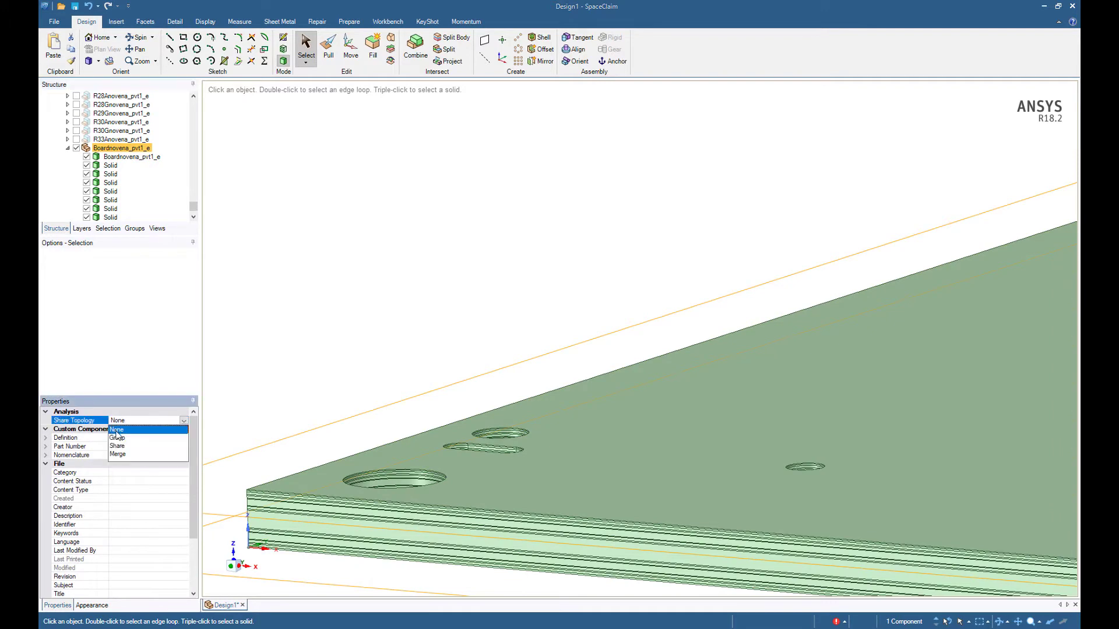
click(327, 371)
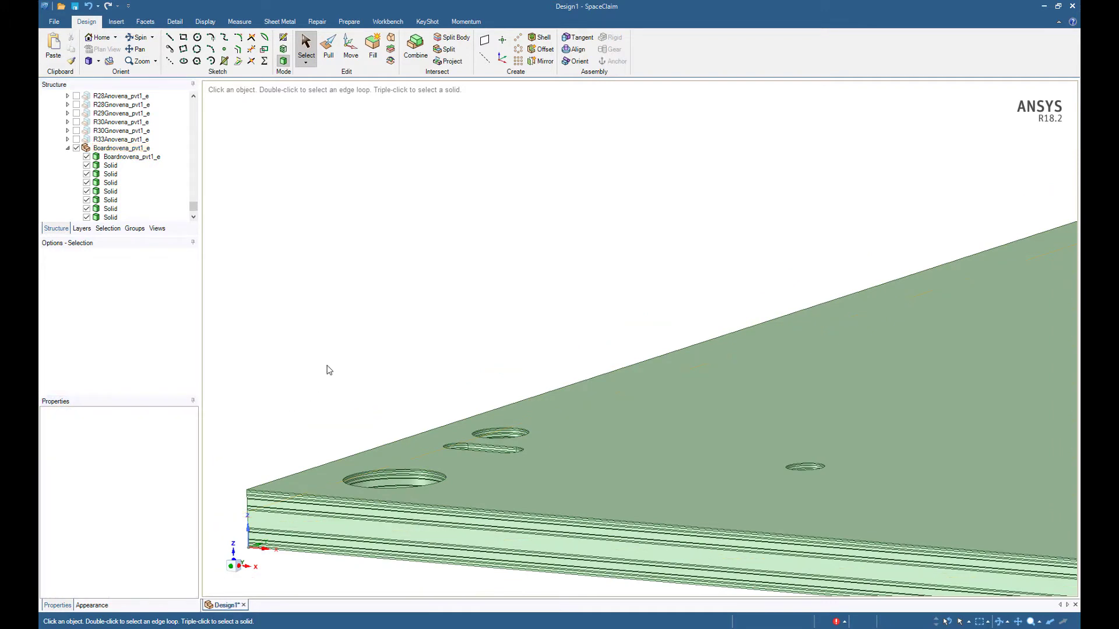
Step: Show all components of the design together with the drilled board
scroll(328, 371, down, 5)
middle_drag(329, 370, 664, 462)
right_click(622, 487)
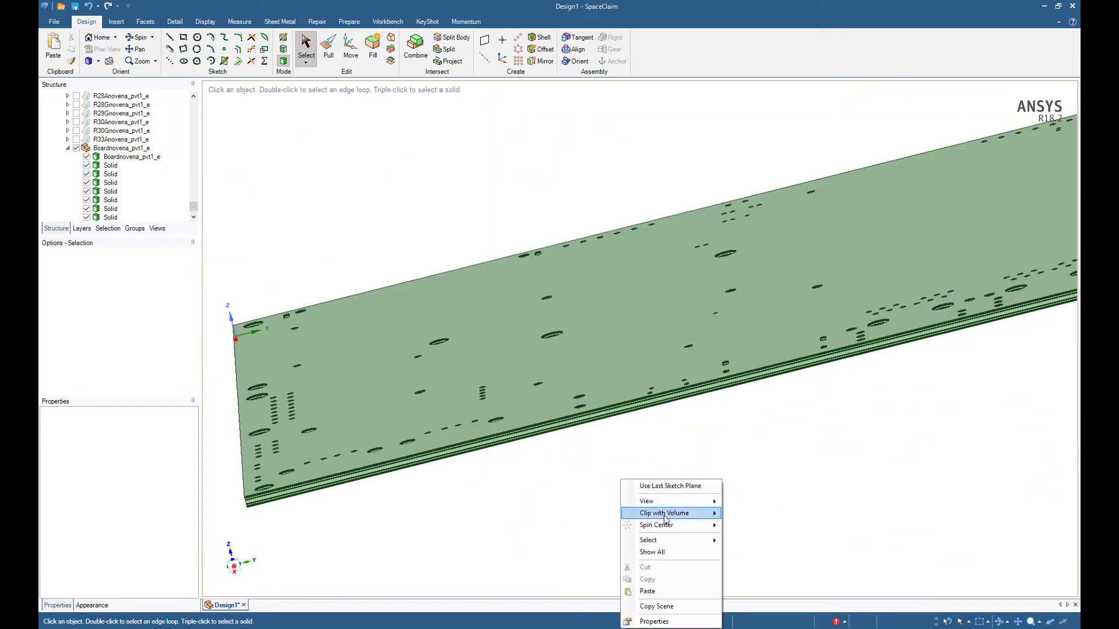
click(667, 553)
Step: Locate the transparent card-slot connector on the board's underside in the structure tree
scroll(690, 230, up, 5)
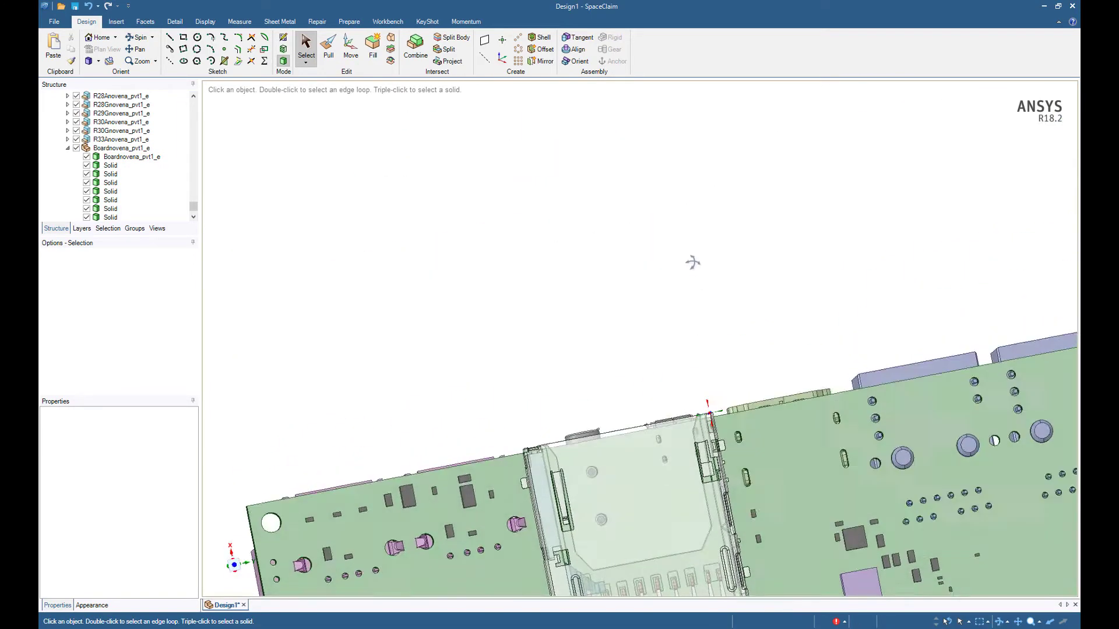
ctrl+middle_drag(682, 263, 573, 111)
middle_drag(597, 236, 637, 479)
ctrl+middle_drag(639, 414, 641, 505)
scroll(570, 409, up, 3)
middle_drag(570, 409, 715, 214)
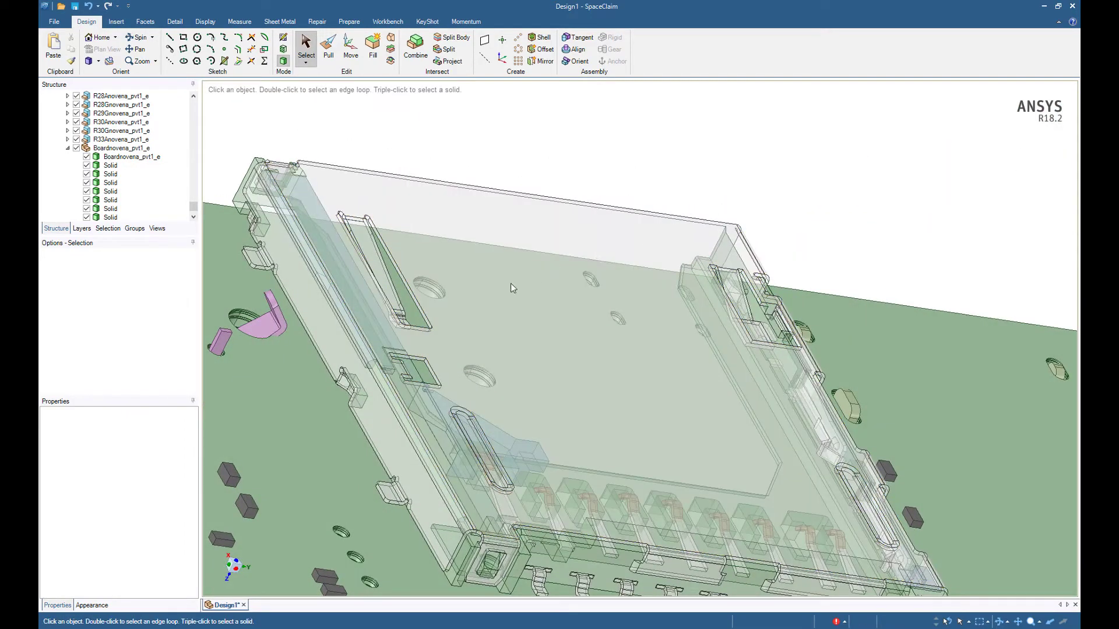
click(422, 249)
right_click(522, 275)
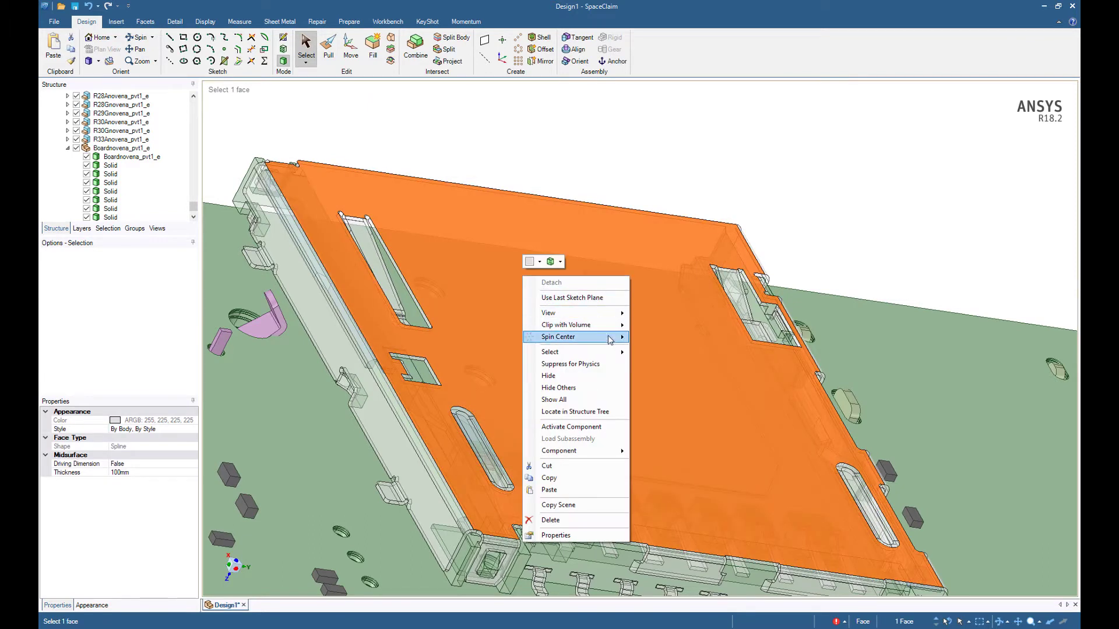
click(583, 411)
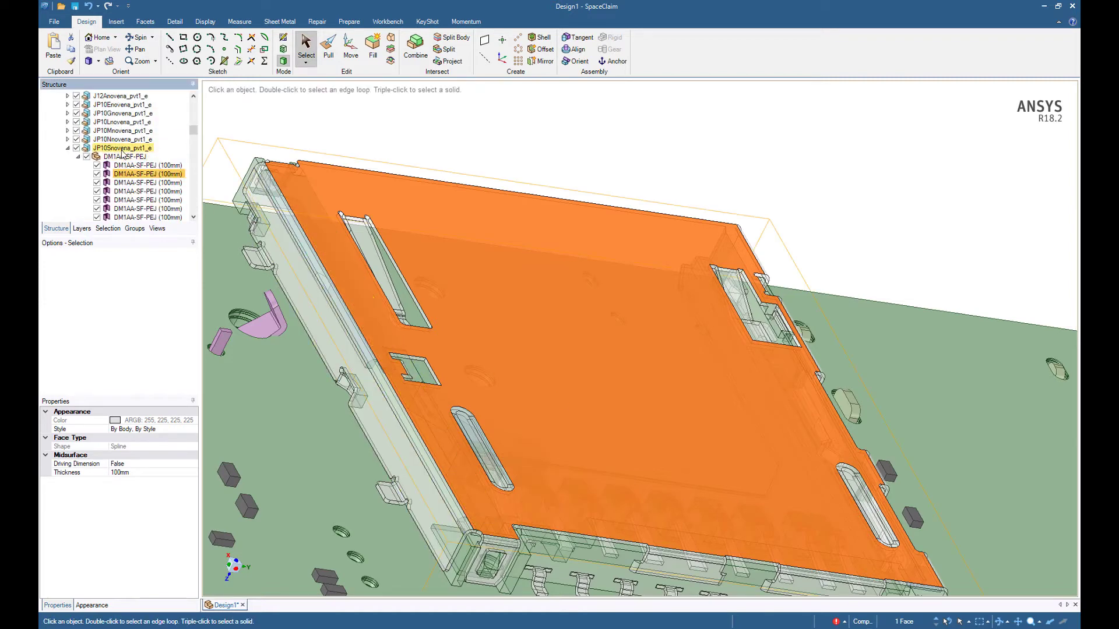
Step: Delete the JP10Snovena_pvt1_e card-slot component from the board assembly
click(122, 149)
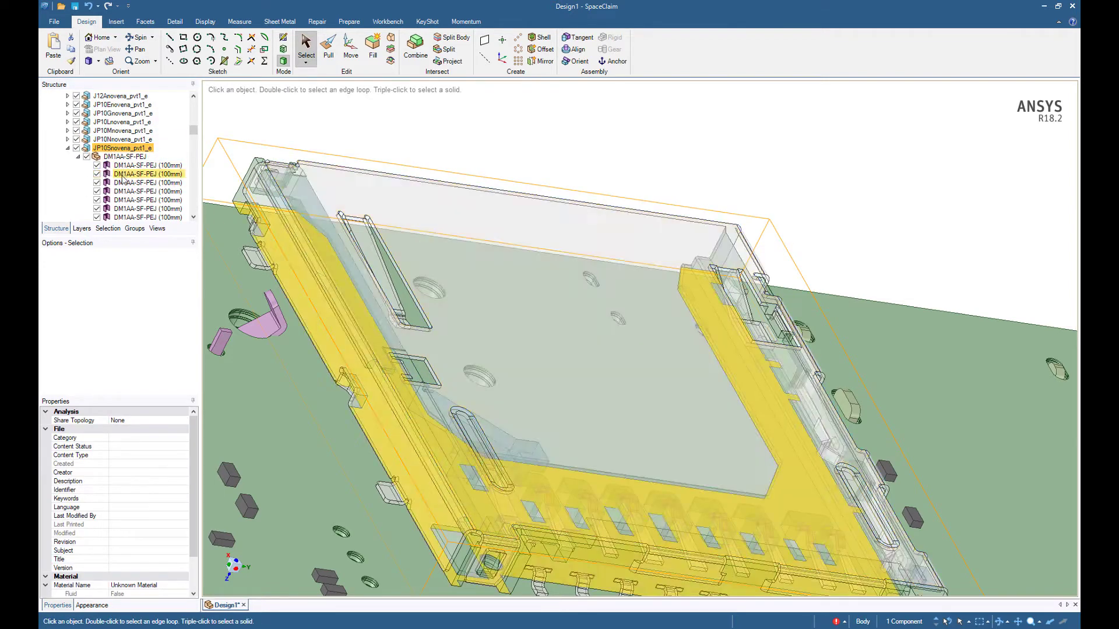
middle_drag(455, 328, 711, 382)
scroll(549, 362, up, 5)
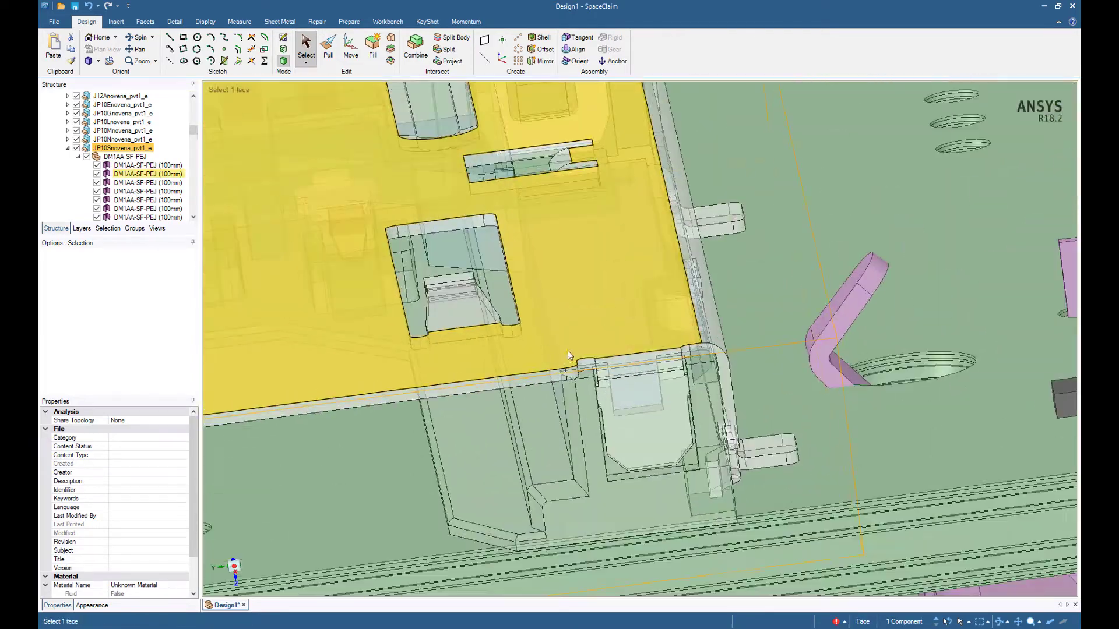
mouse_move(549, 362)
middle_down()
mouse_move(575, 327)
mouse_move(554, 378)
middle_up()
scroll(622, 387, down, 3)
scroll(546, 308, down, 3)
scroll(545, 308, down, 3)
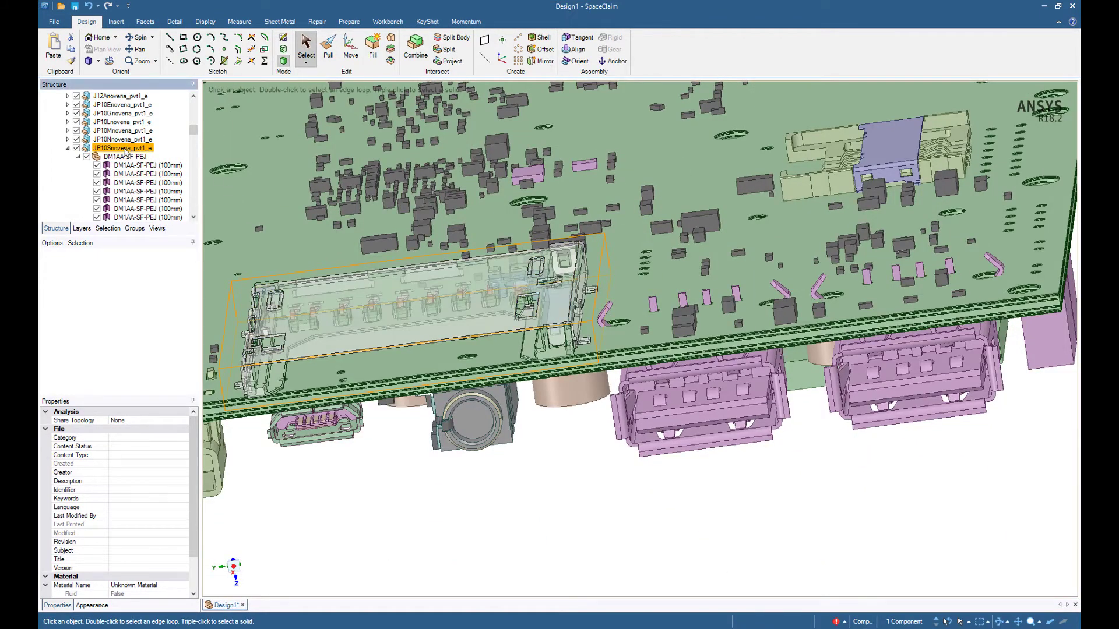
key(Delete)
Step: Examine the board and its mounted components from both sides, including the edge connectors and chips
scroll(668, 433, down, 4)
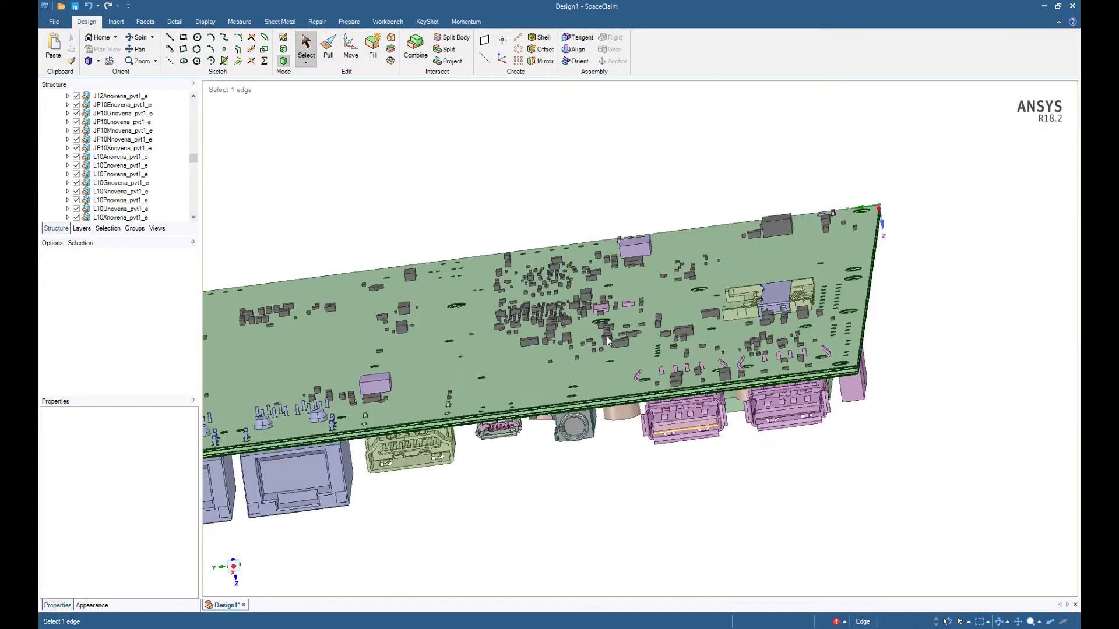
middle_drag(605, 334, 537, 307)
middle_drag(882, 338, 784, 309)
middle_drag(595, 227, 1013, 314)
scroll(635, 309, up, 6)
scroll(507, 319, down, 3)
ctrl+middle_drag(508, 322, 920, 341)
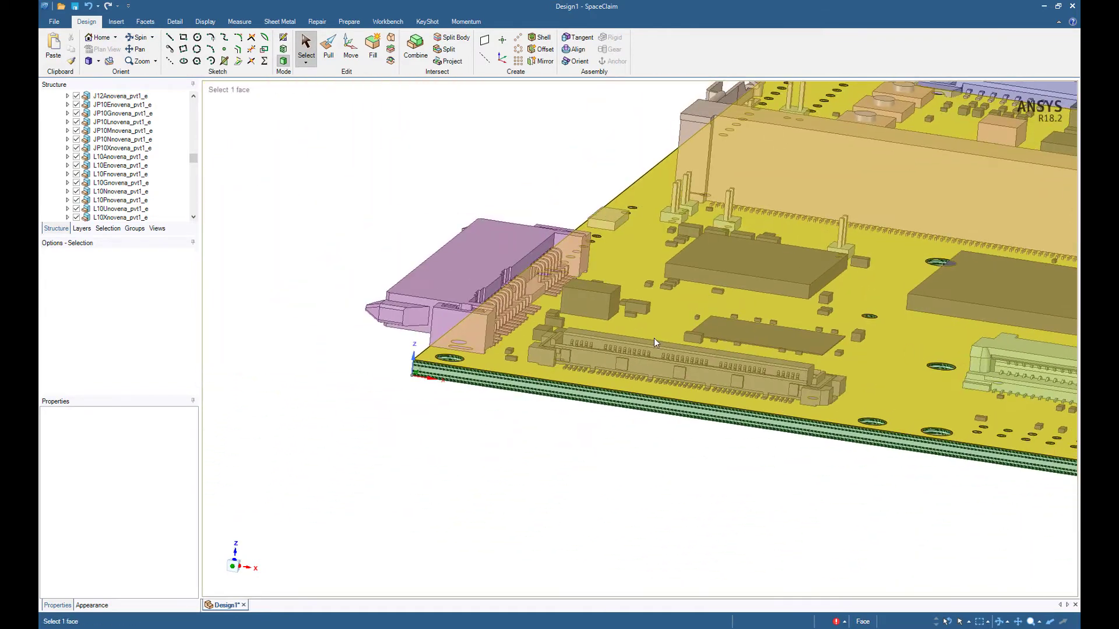
scroll(654, 338, up, 3)
mouse_move(697, 311)
middle_down()
mouse_move(678, 347)
mouse_move(673, 335)
middle_up()
scroll(837, 211, down, 4)
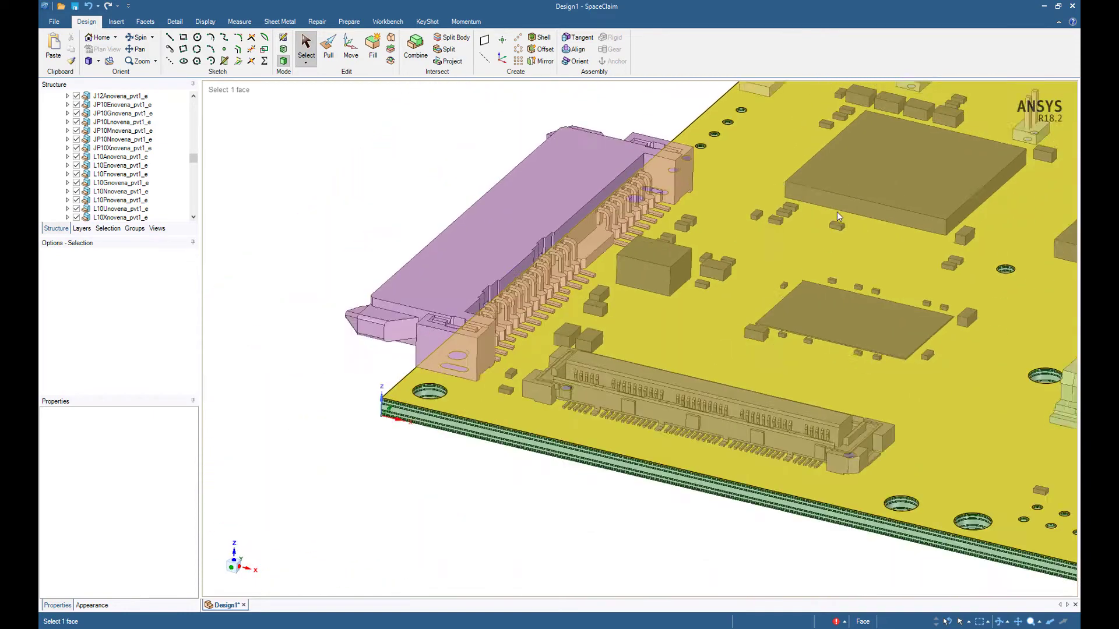
scroll(711, 359, up, 4)
click(701, 400)
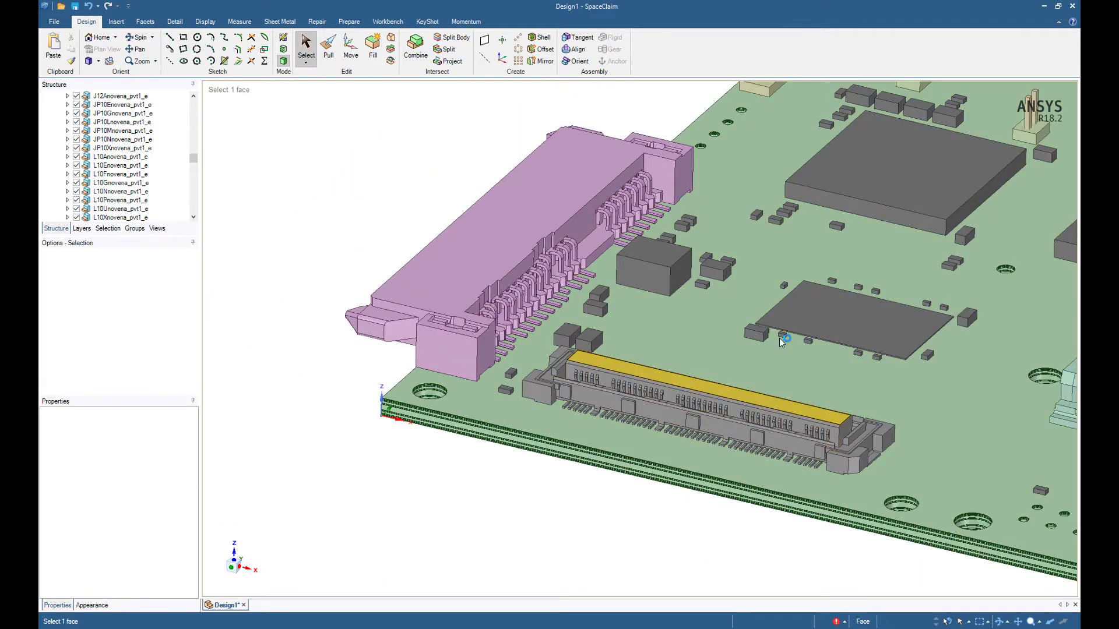
click(457, 460)
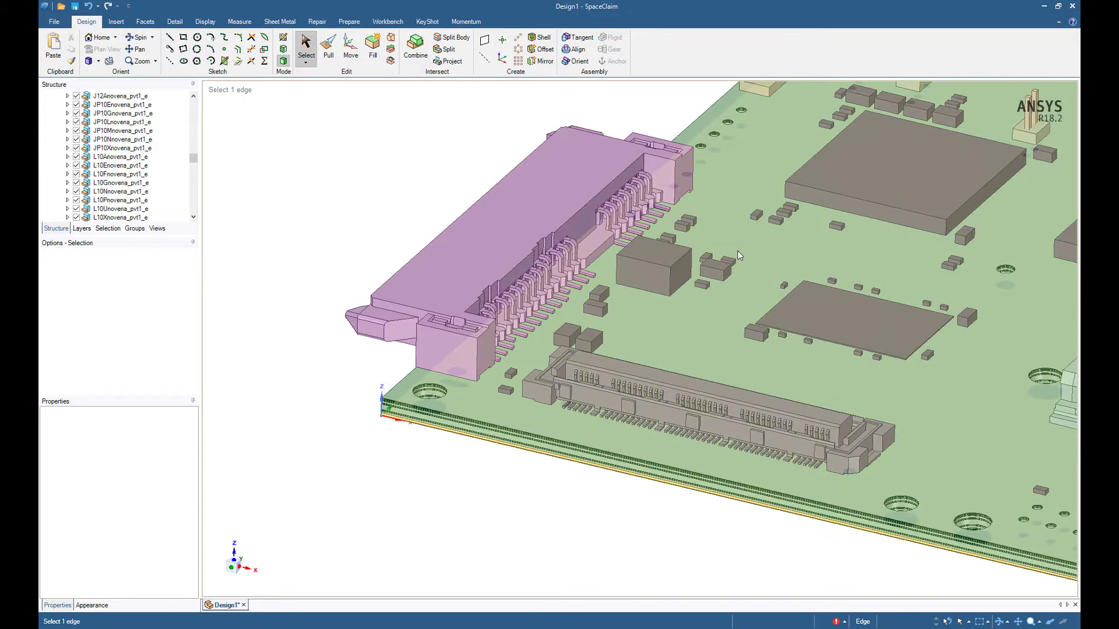
Step: Inspect the pin row of the long JP10Mnovena_pvt1_e connector, selecting a pin face and the connector body
click(830, 215)
scroll(693, 324, up, 5)
scroll(693, 325, up, 6)
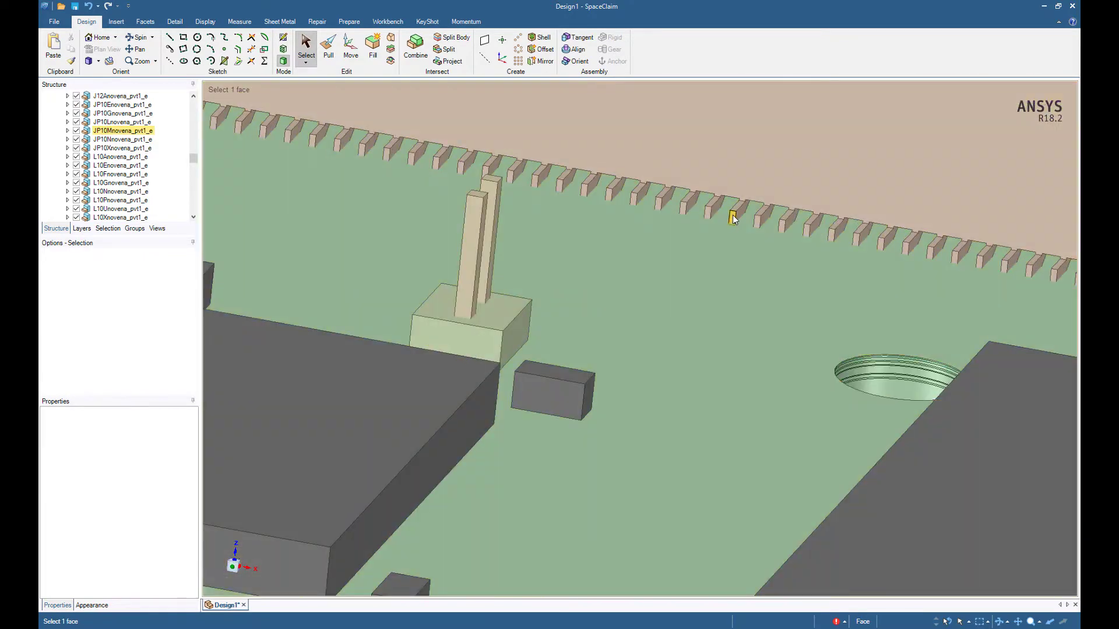
click(733, 218)
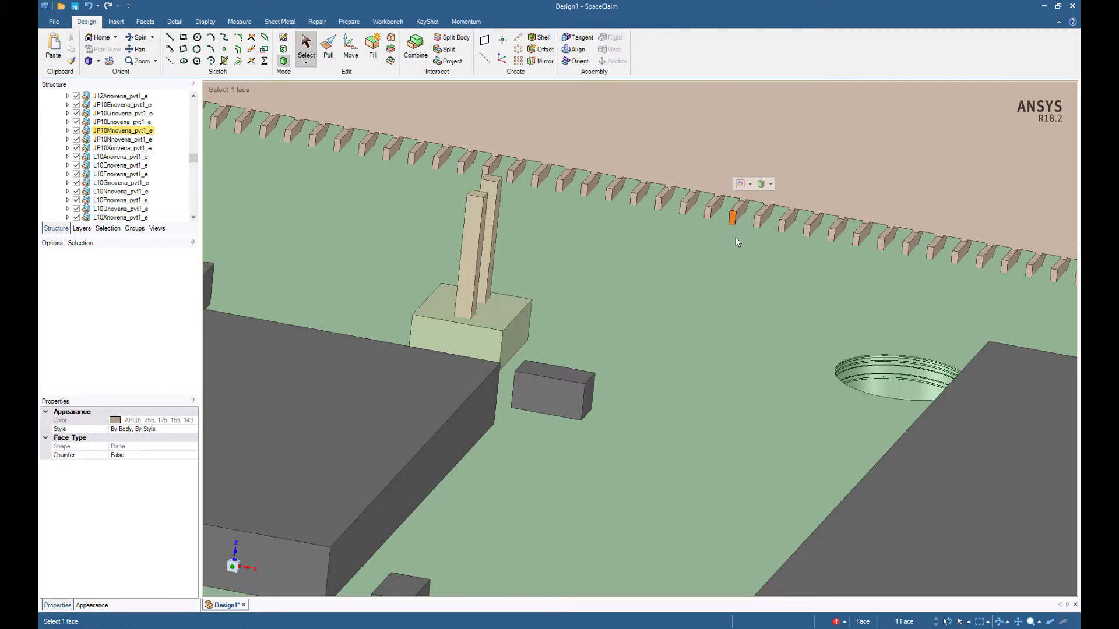
scroll(717, 266, down, 6)
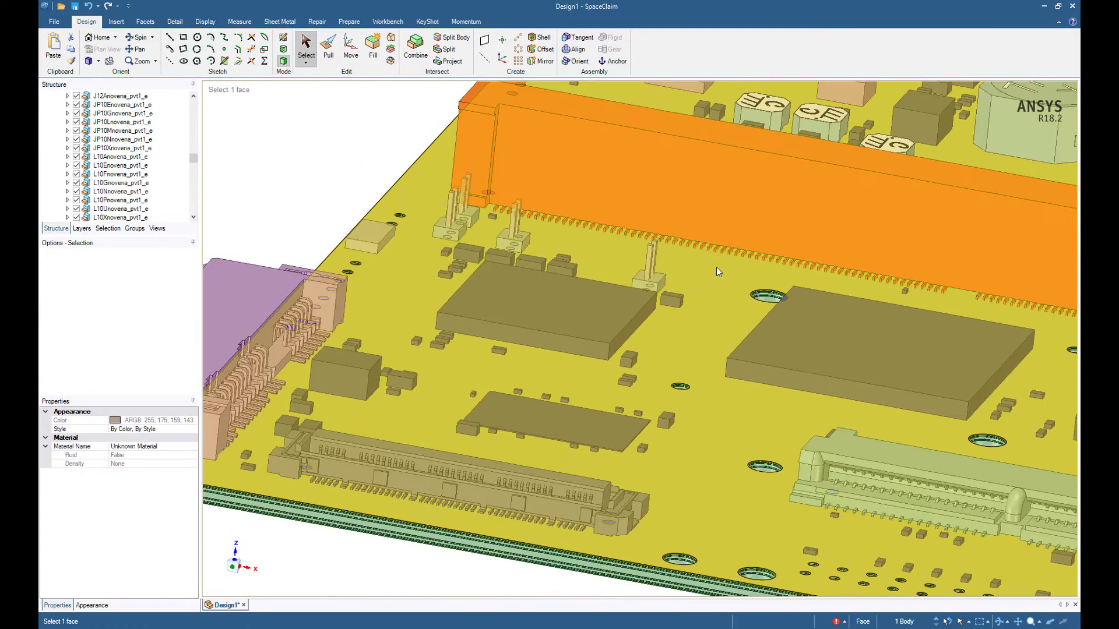
key(Escape)
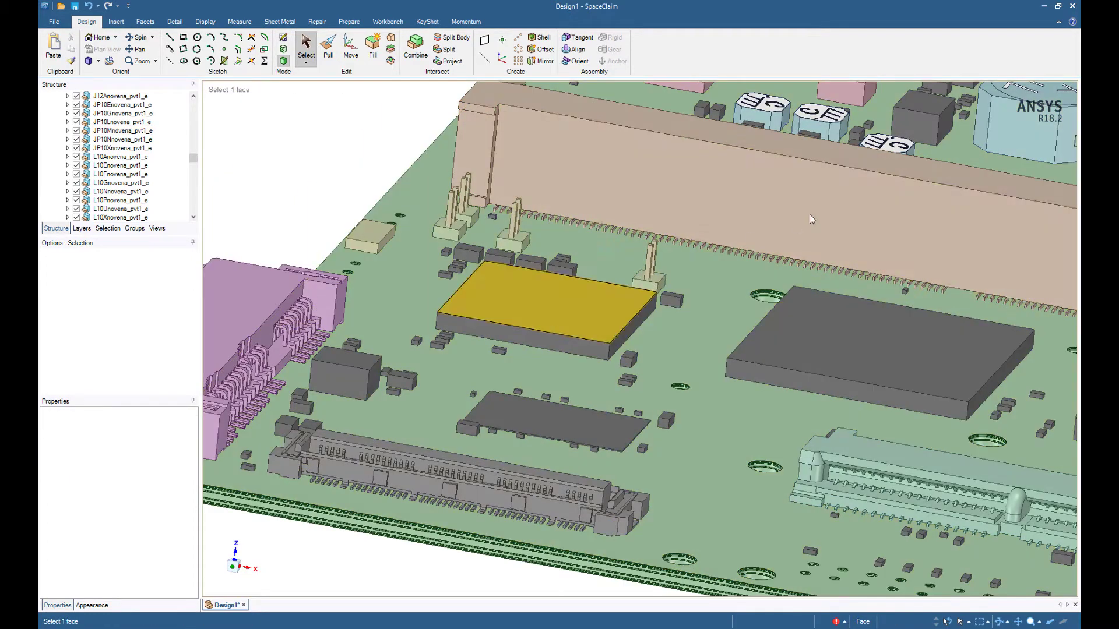
Step: Hide everything except the JP10Mnovena_pvt1_e connector and view its long pinned side square-on
right_click(810, 213)
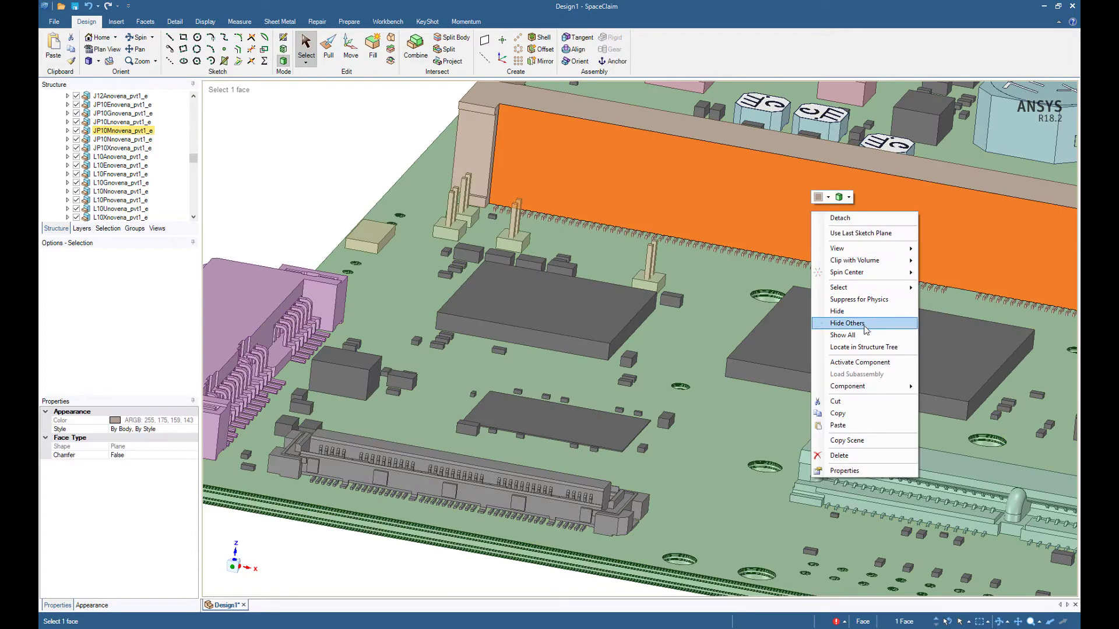
click(849, 322)
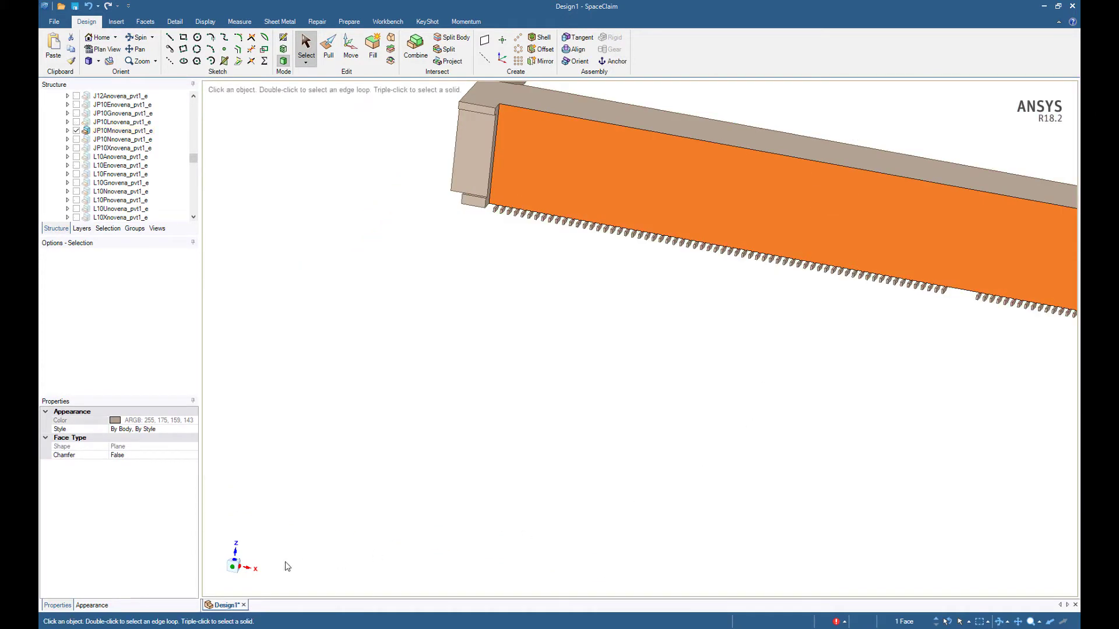
click(233, 568)
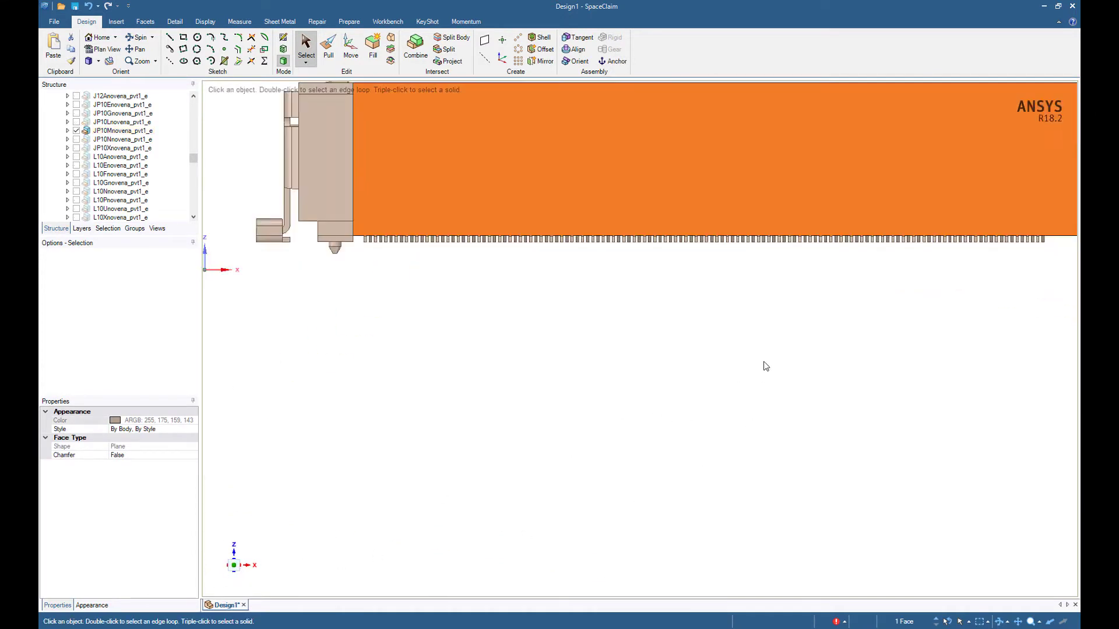
shift+middle_drag(892, 365, 700, 392)
scroll(661, 376, up, 3)
scroll(659, 373, down, 1)
click(412, 353)
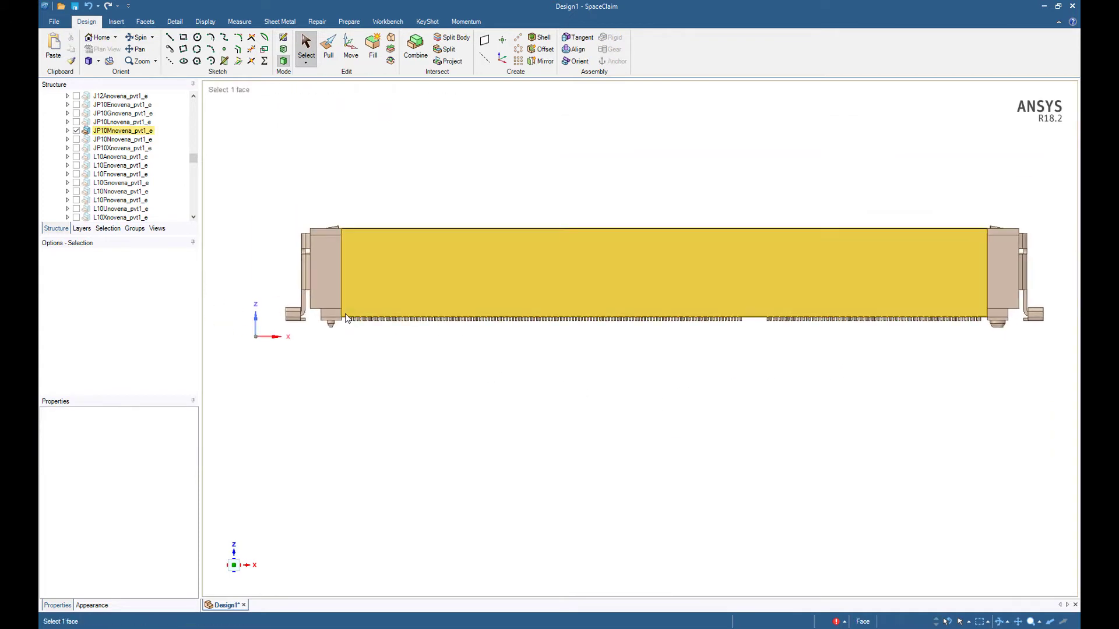
Step: Remove the row of small pins along the lower edge of the JP10Mnovena_pvt1_e connector's plain side with Fill
drag(345, 315, 969, 322)
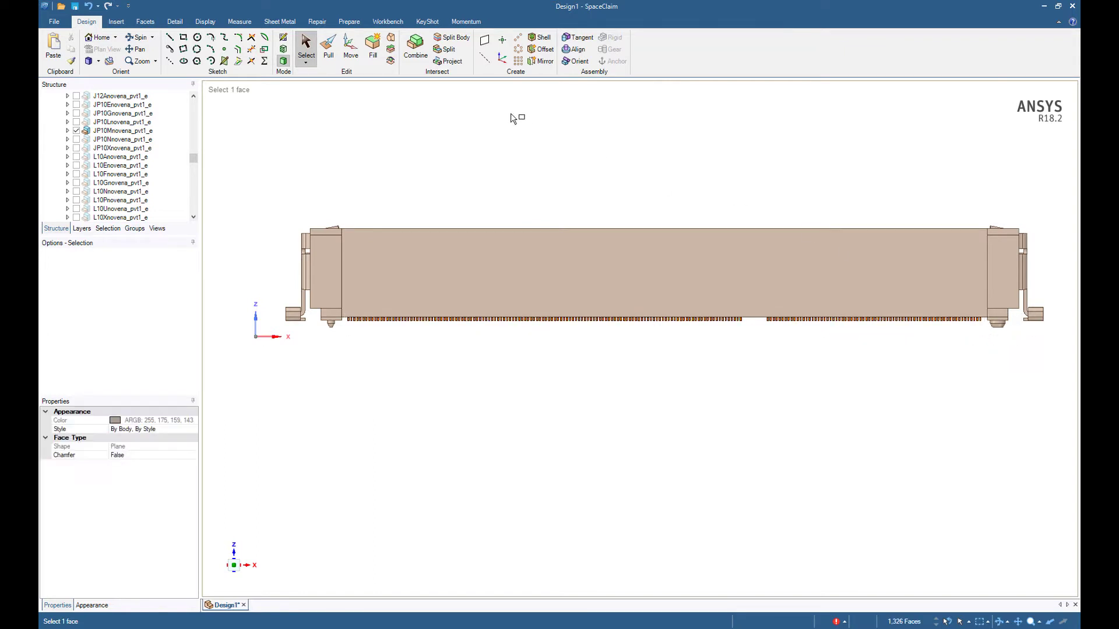
click(375, 55)
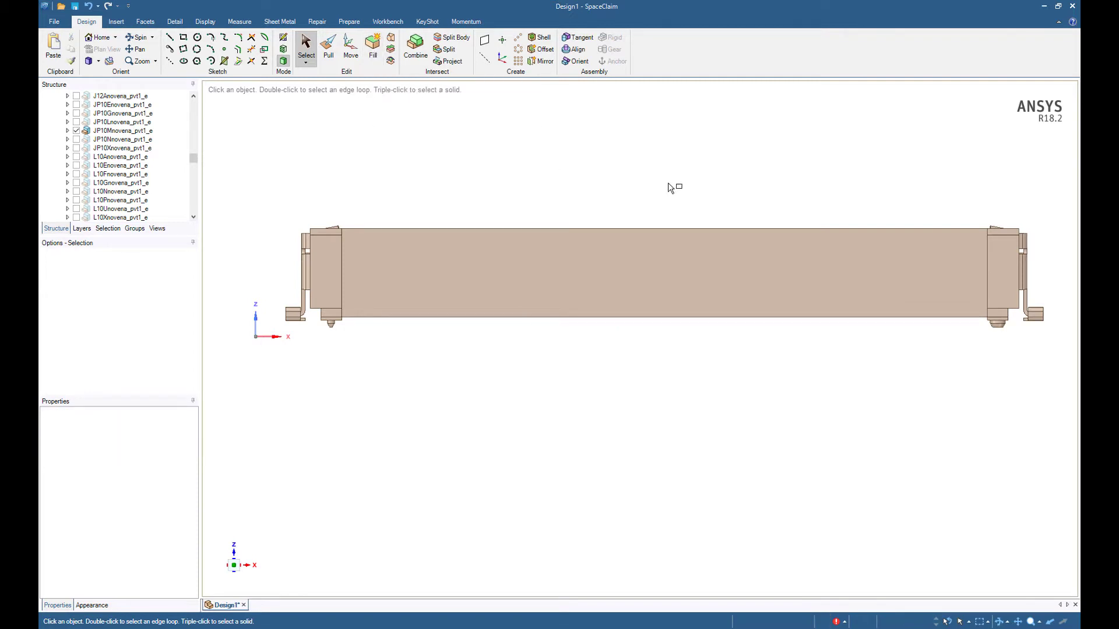
middle_drag(507, 174, 822, 184)
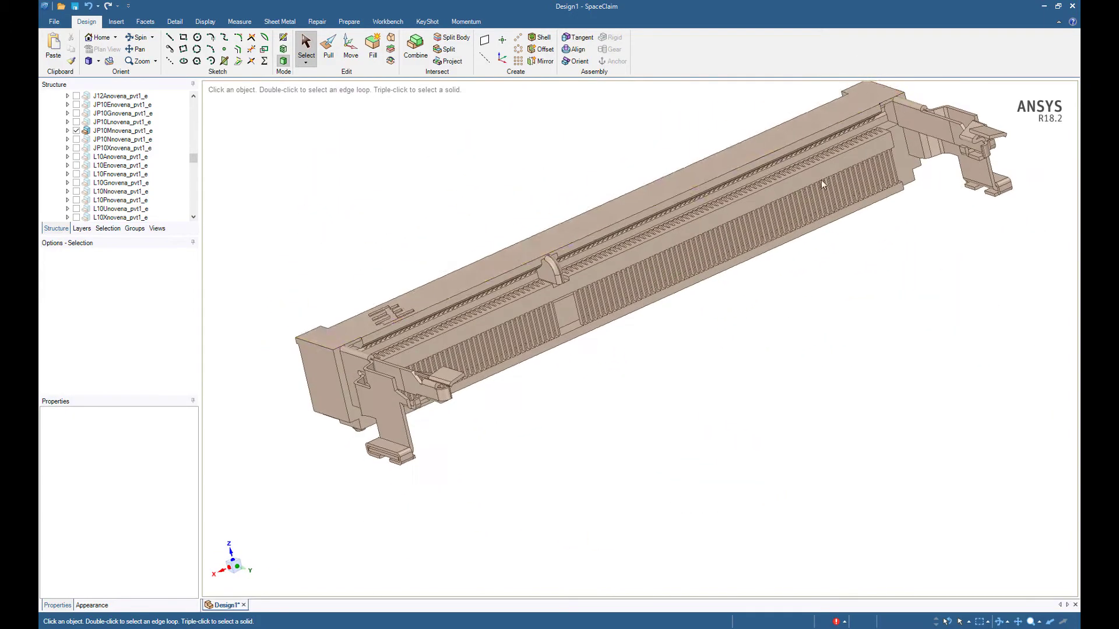
Step: Fill both rows of contacts in the shorter section of the JP10Mnovena_pvt1_e connector's card slot
click(243, 570)
scroll(565, 296, up, 6)
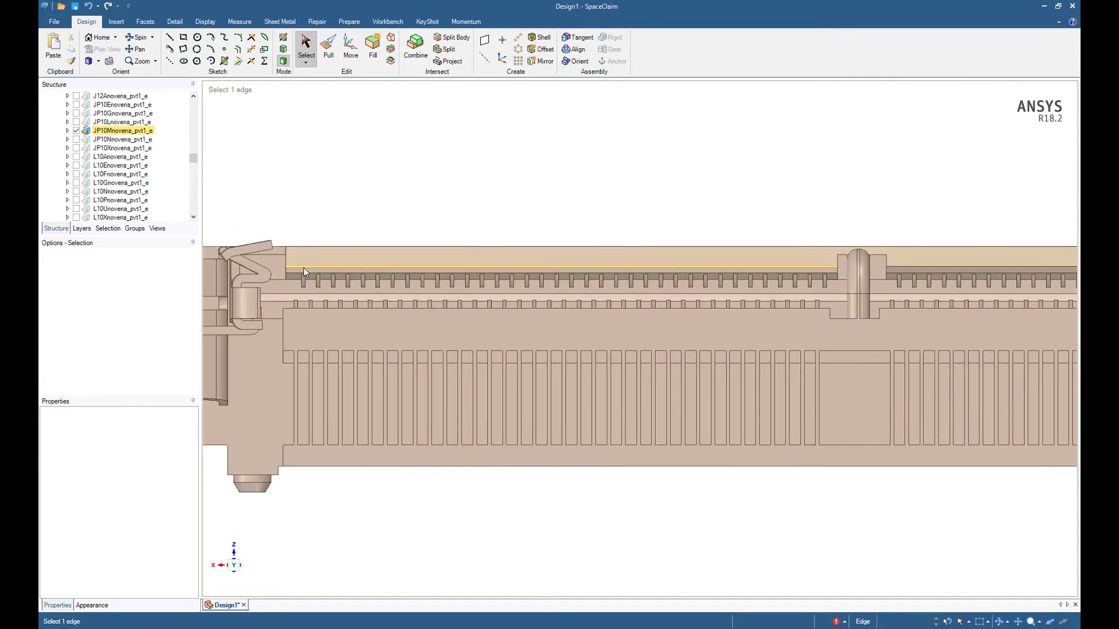
drag(286, 261, 616, 323)
drag(828, 311, 829, 311)
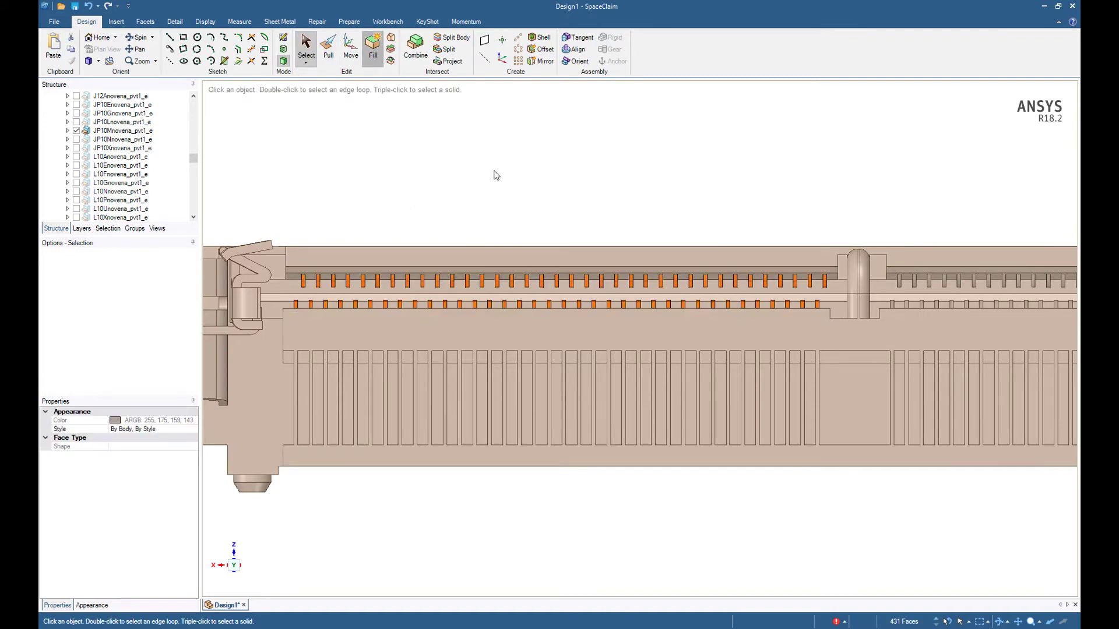
Step: Fill the contacts in the slot's longer section beyond the key, including the last two beside the end latch
ctrl+middle_drag(926, 322, 346, 327)
scroll(305, 326, down, 2)
scroll(270, 300, up, 1)
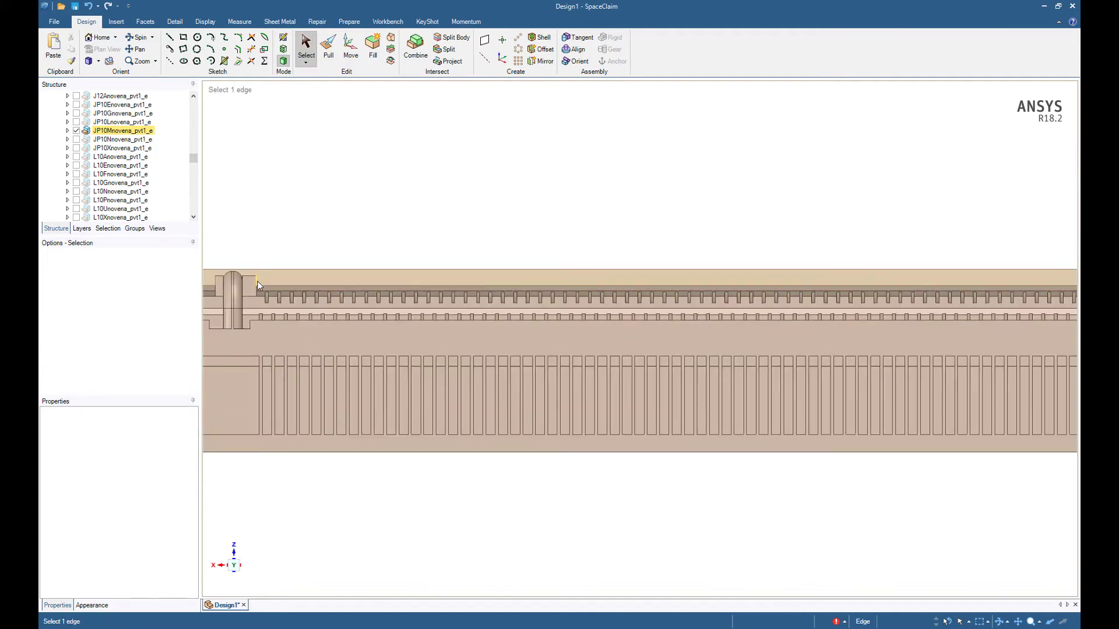
drag(257, 281, 551, 320)
drag(1052, 309, 1066, 327)
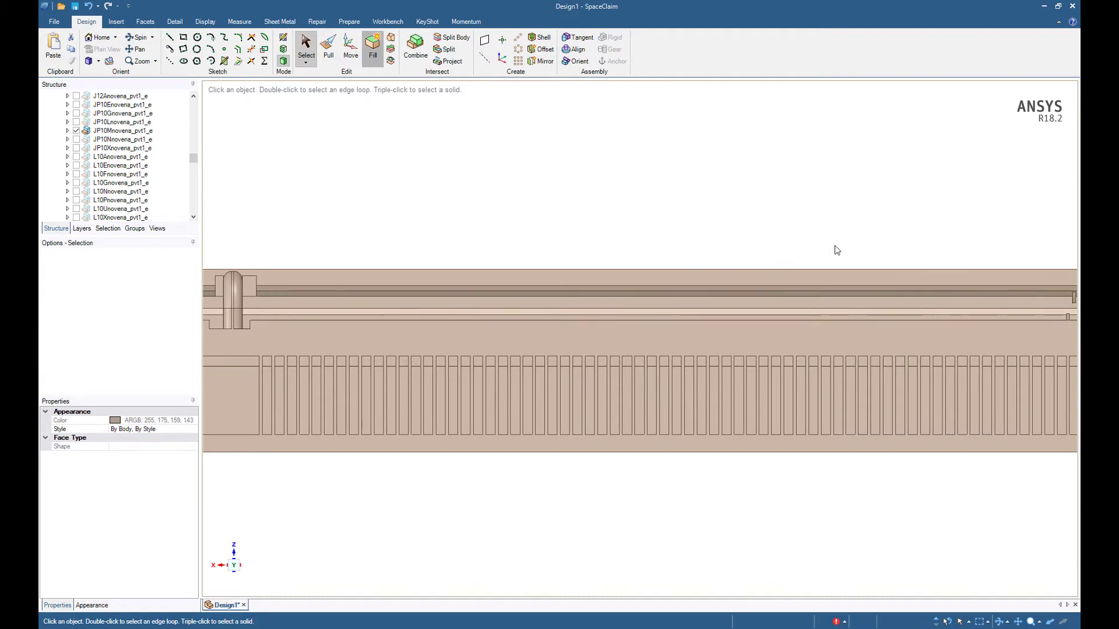
shift+middle_drag(835, 245, 450, 245)
scroll(701, 304, up, 3)
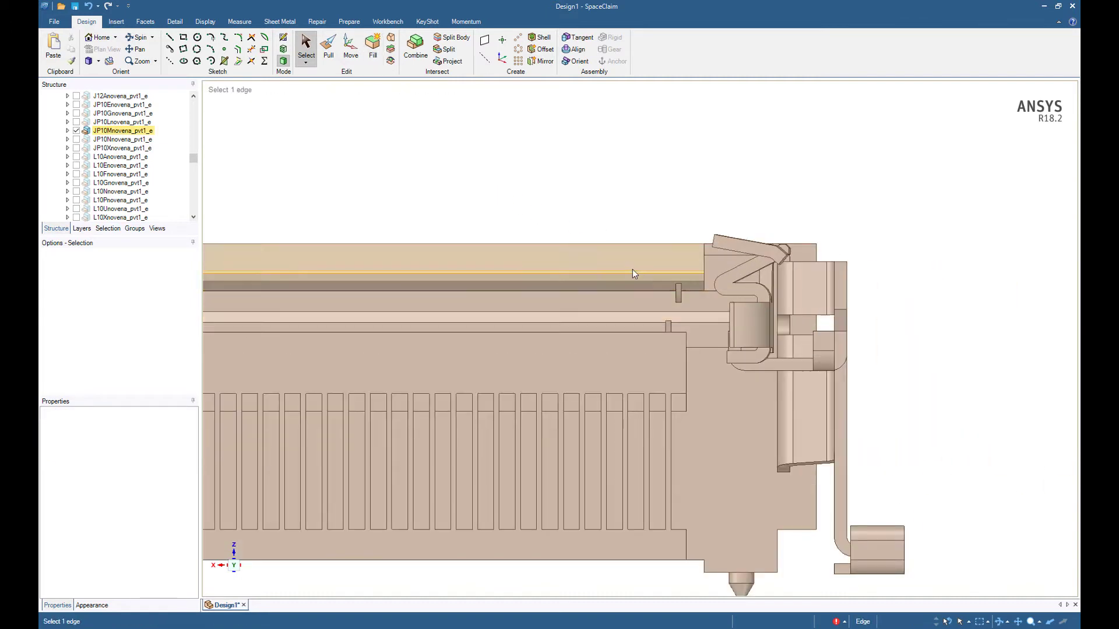
drag(633, 270, 683, 338)
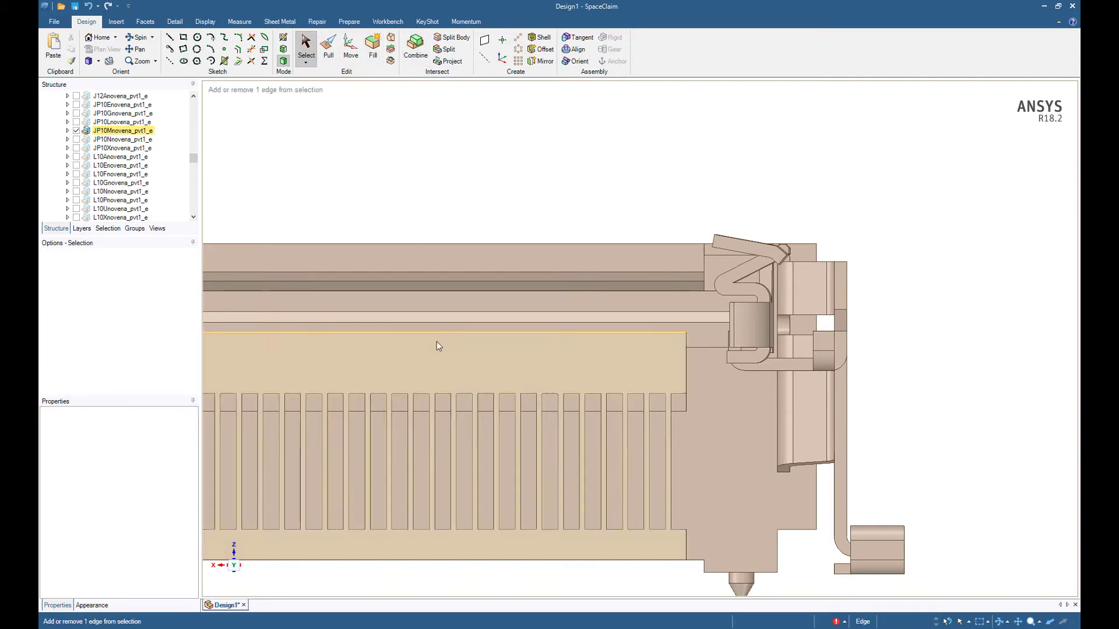
Step: Select all the narrow groove faces on the ribbed side of the JP10Mnovena_pvt1_e connector and fill them into a flat face
shift+middle_drag(446, 347, 951, 306)
shift+middle_drag(391, 355, 880, 310)
shift+middle_drag(490, 338, 868, 330)
middle_drag(604, 350, 614, 315)
click(234, 565)
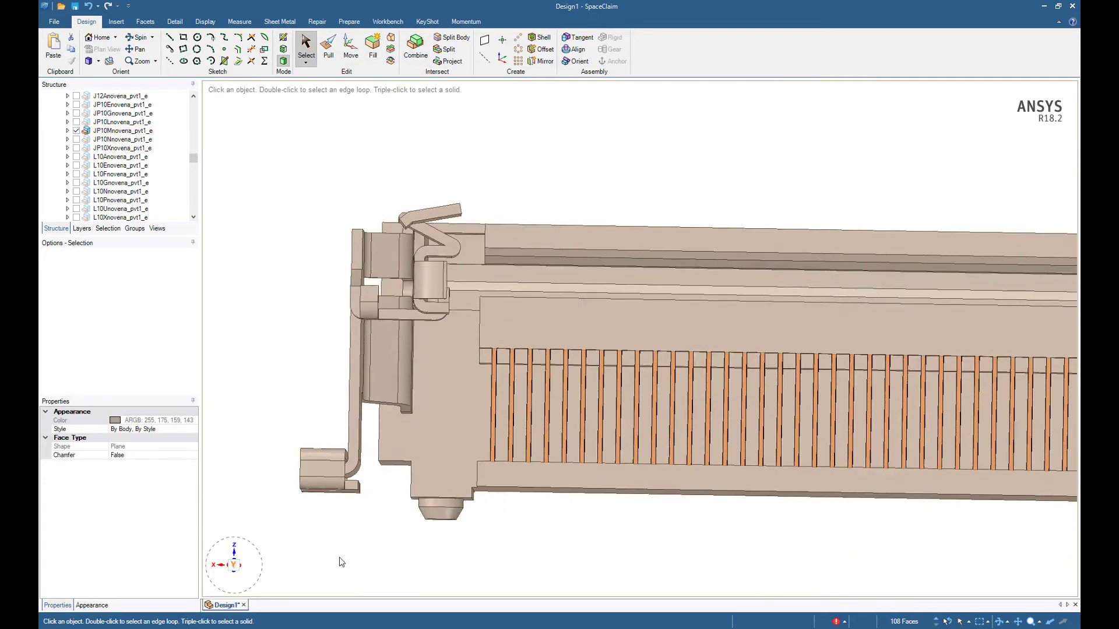
scroll(544, 517, down, 4)
shift+middle_drag(756, 526, 482, 483)
scroll(482, 484, down, 4)
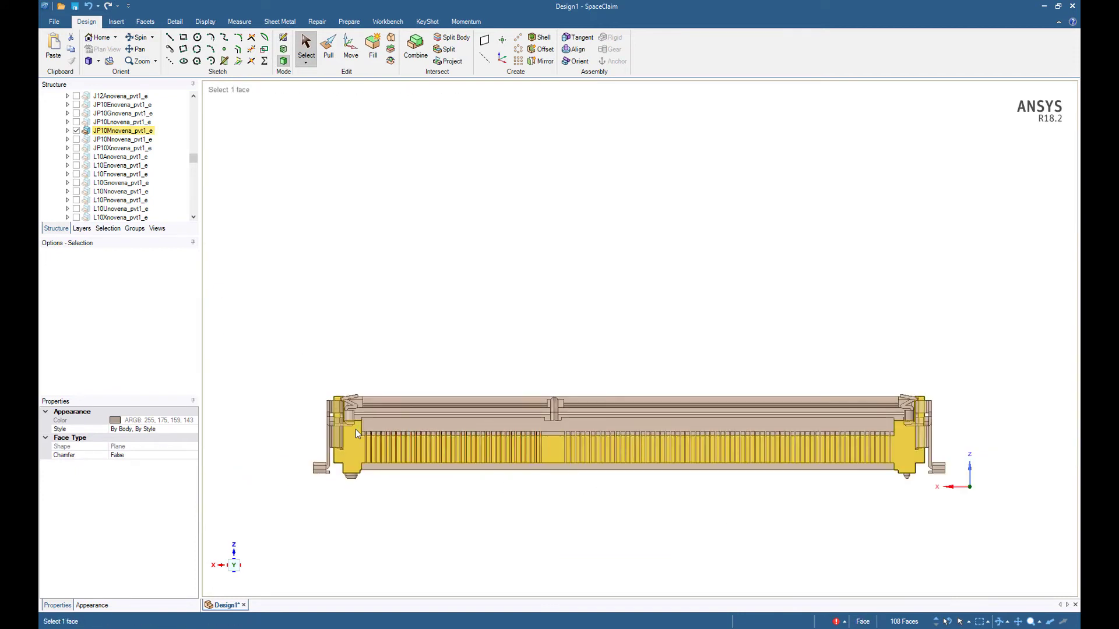
drag(355, 429, 556, 476)
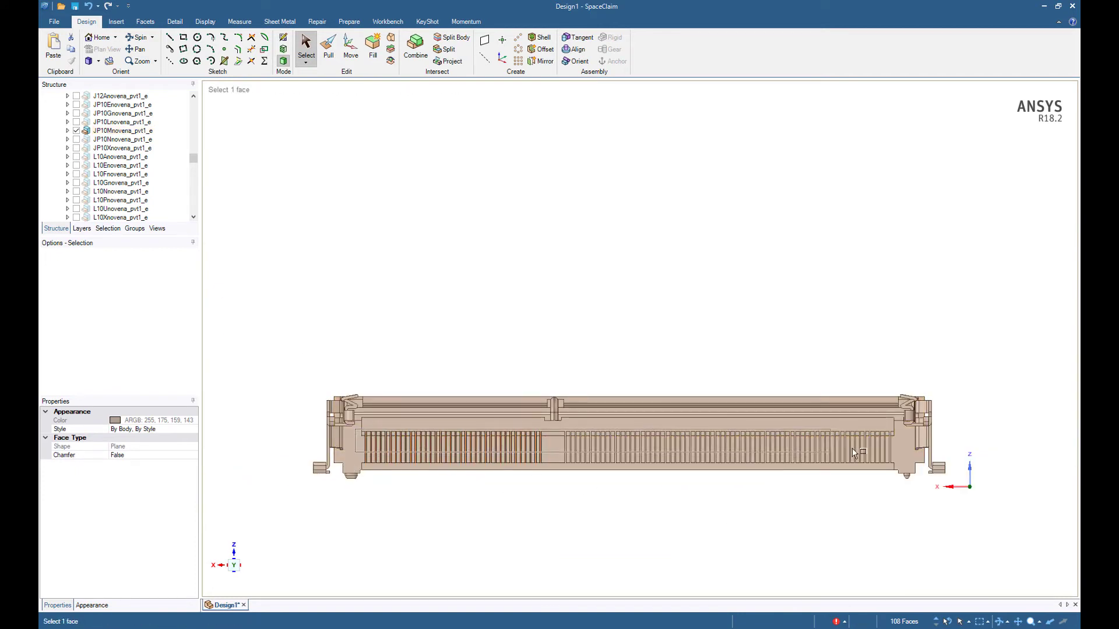
drag(907, 463, 908, 470)
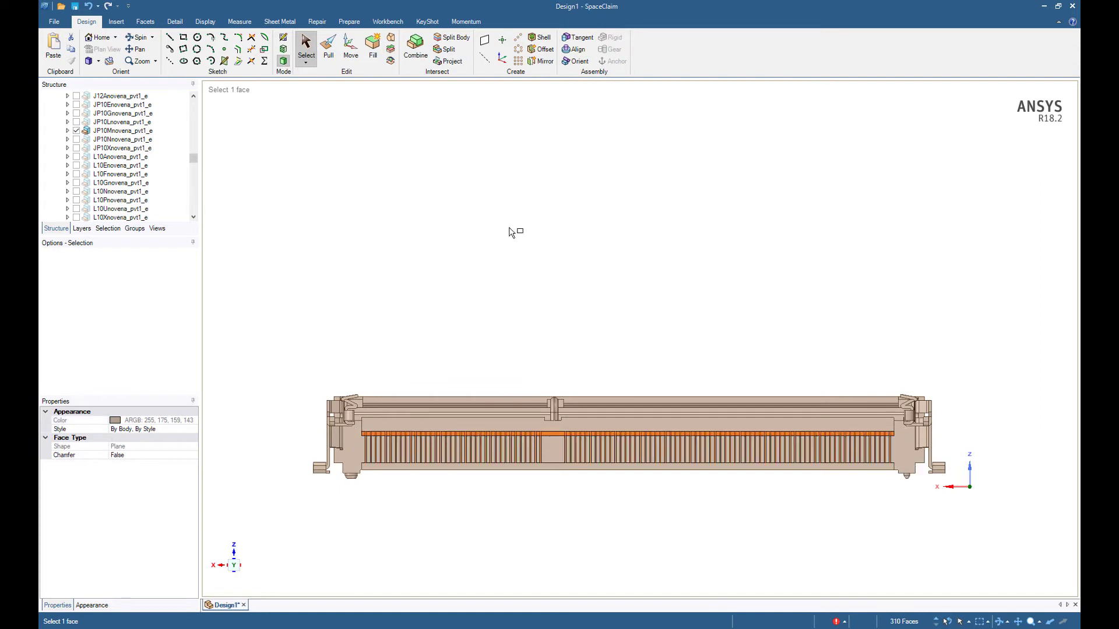
click(374, 51)
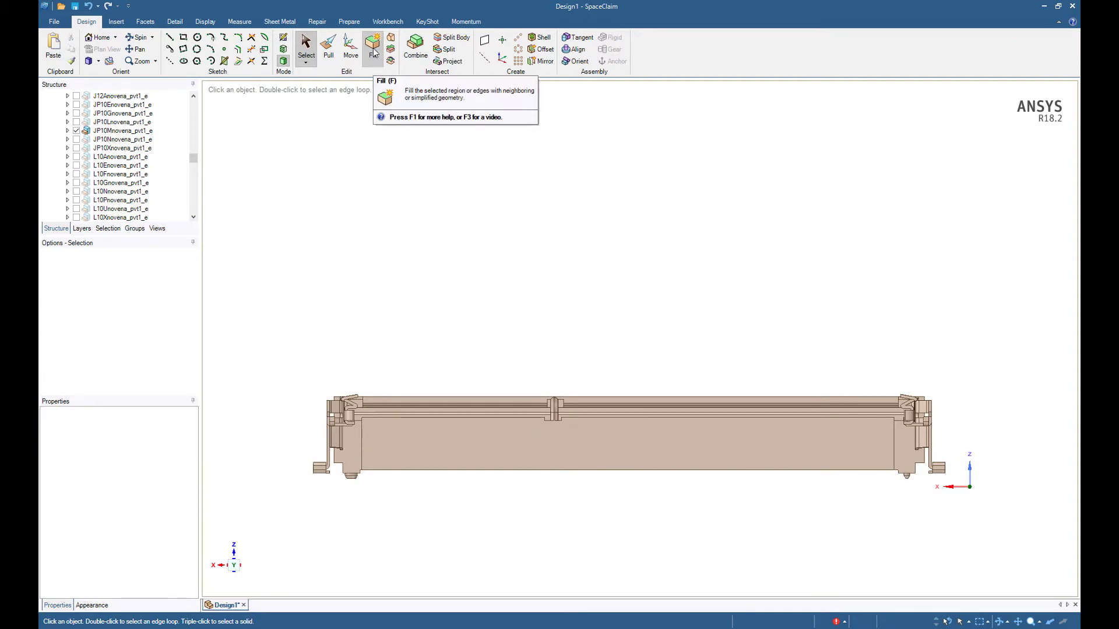
Step: Check the simplified connector from below and the side, and show all board components again
middle_drag(535, 278, 527, 200)
scroll(590, 410, up, 3)
ctrl+middle_drag(607, 366, 641, 69)
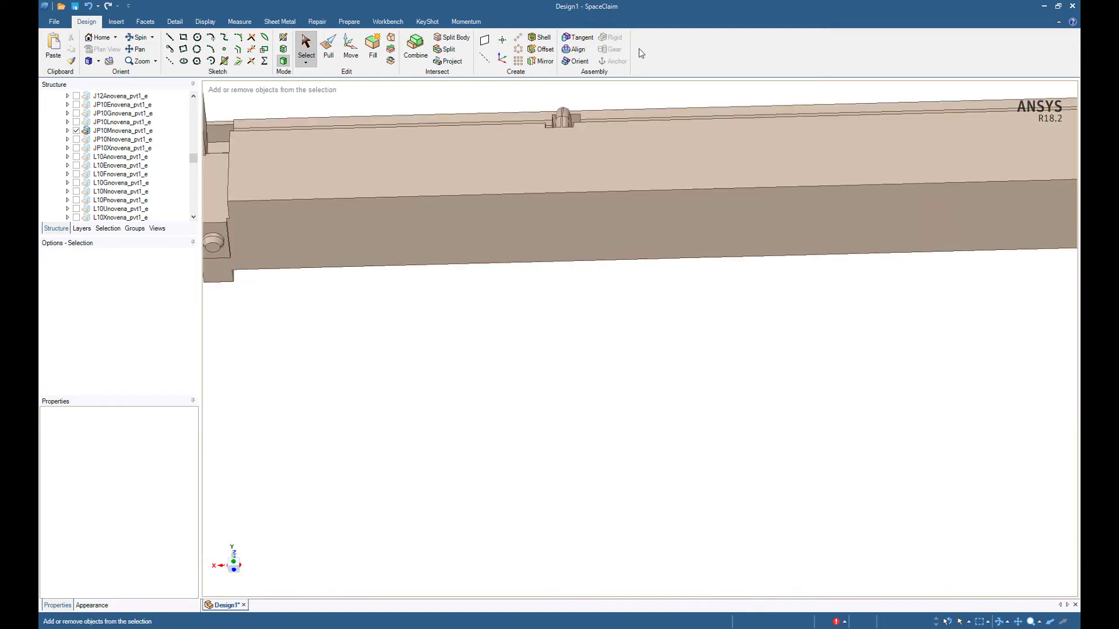
scroll(641, 175, down, 3)
middle_drag(635, 252, 601, 374)
right_click(601, 373)
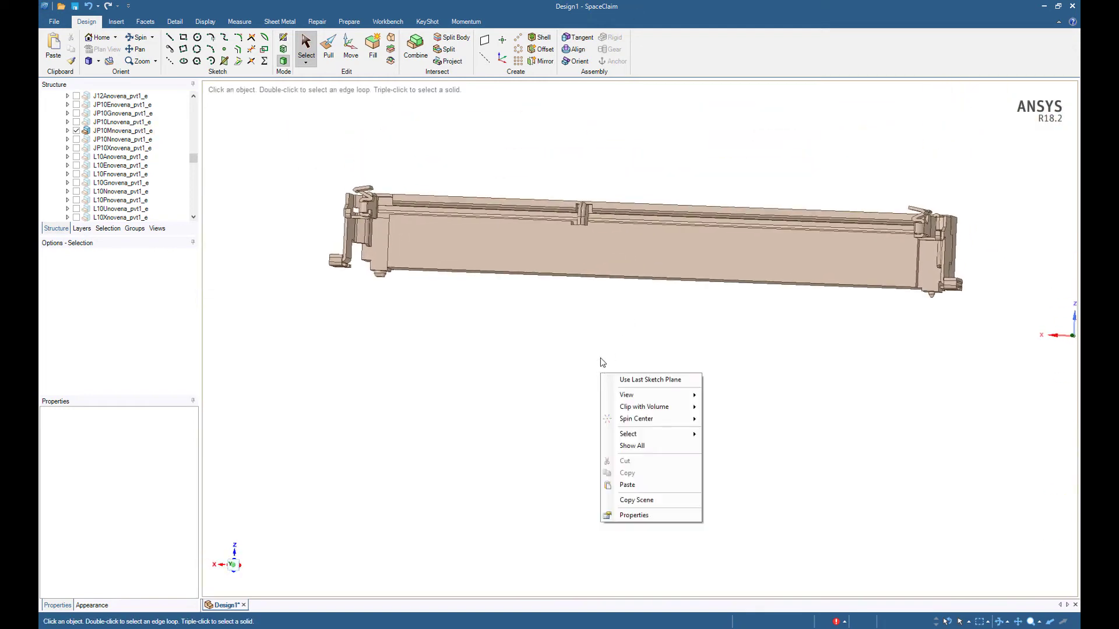
click(643, 450)
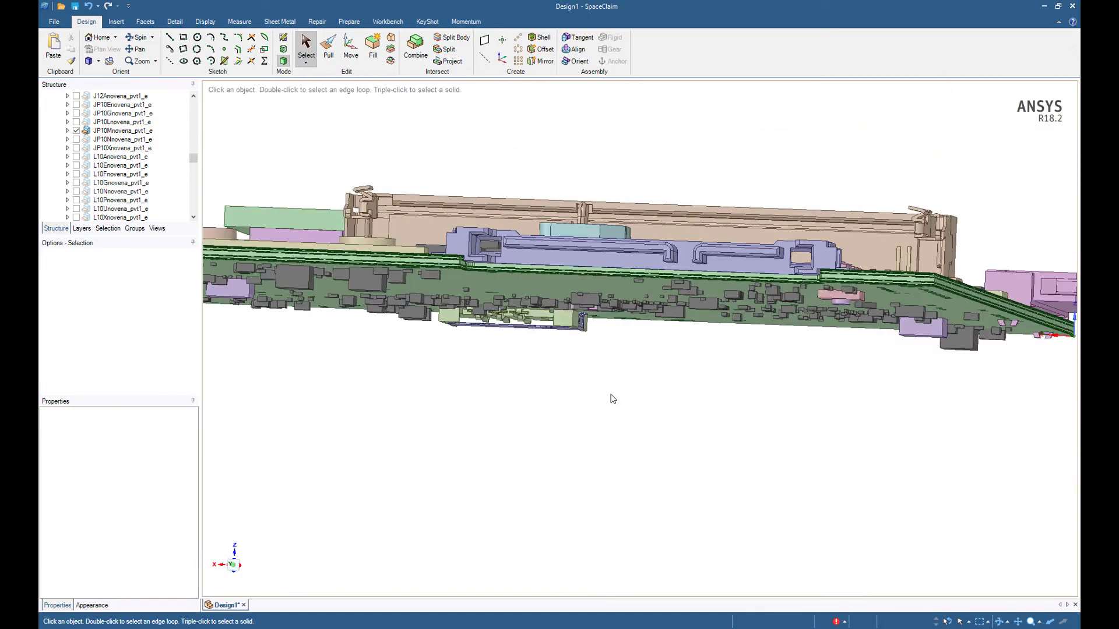
Step: Isolate the green JP10Xnovena_pvt1_e connector and the dark gray board connector by hiding all other components
scroll(612, 400, down, 3)
middle_drag(612, 401, 711, 264)
scroll(672, 325, up, 5)
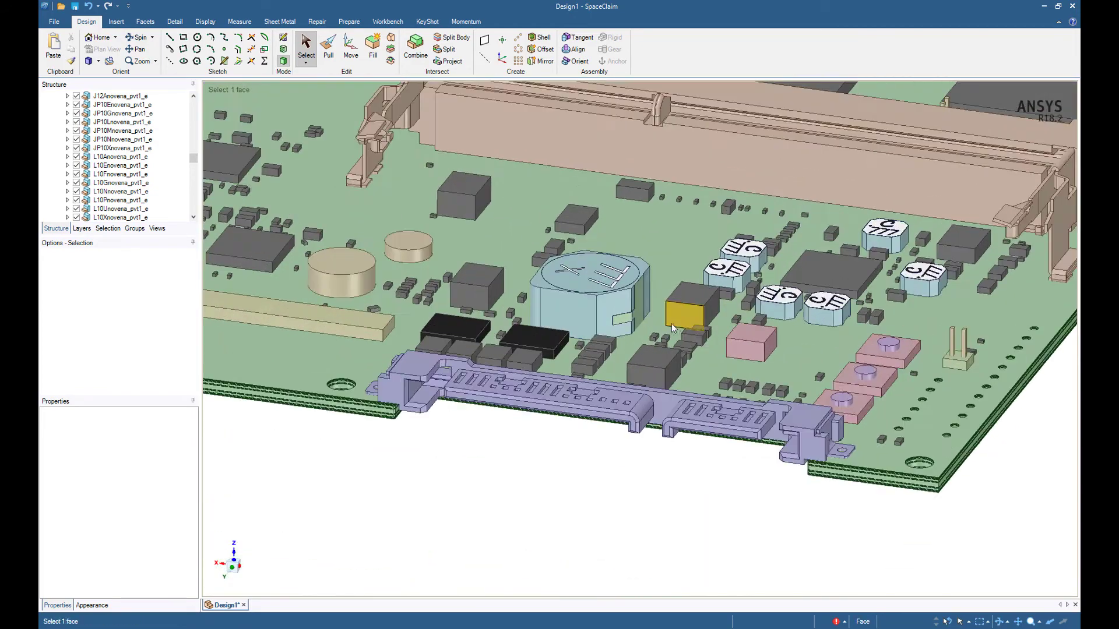
ctrl+middle_drag(671, 328, 556, 397)
ctrl+middle_drag(907, 236, 696, 368)
ctrl+middle_drag(856, 286, 838, 388)
middle_drag(892, 312, 978, 342)
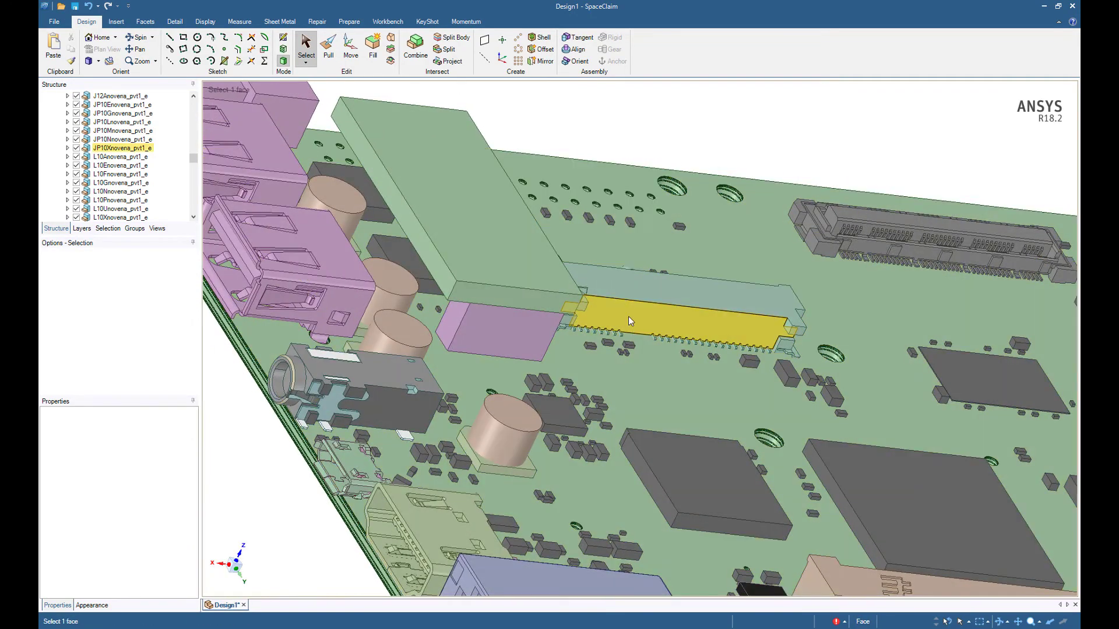
ctrl+middle_drag(629, 317, 588, 274)
click(768, 306)
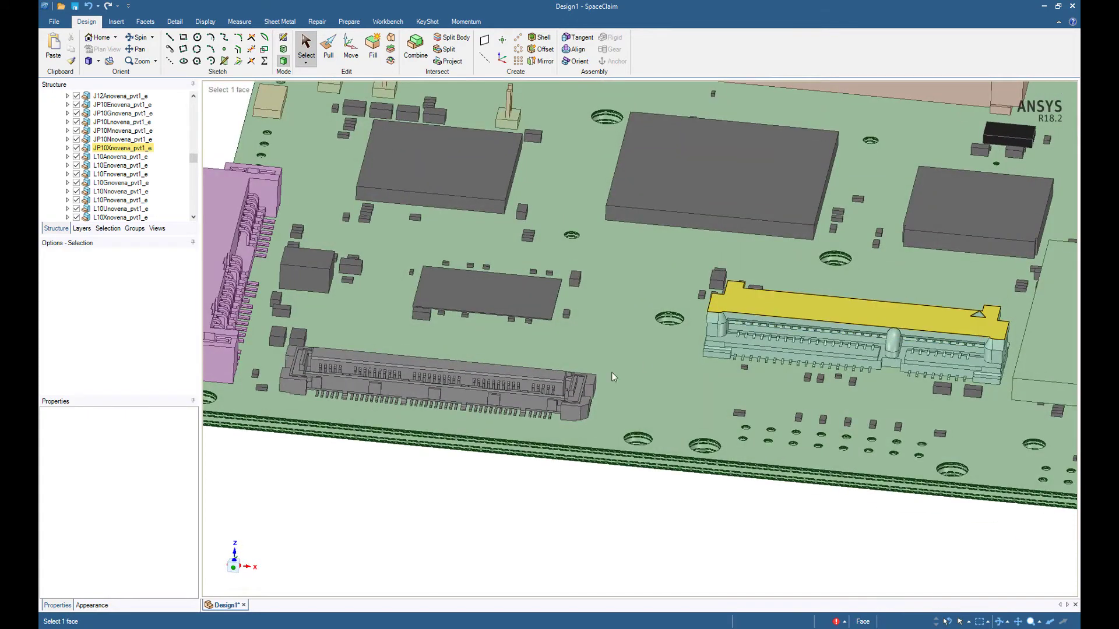
ctrl+click(543, 373)
right_click(543, 373)
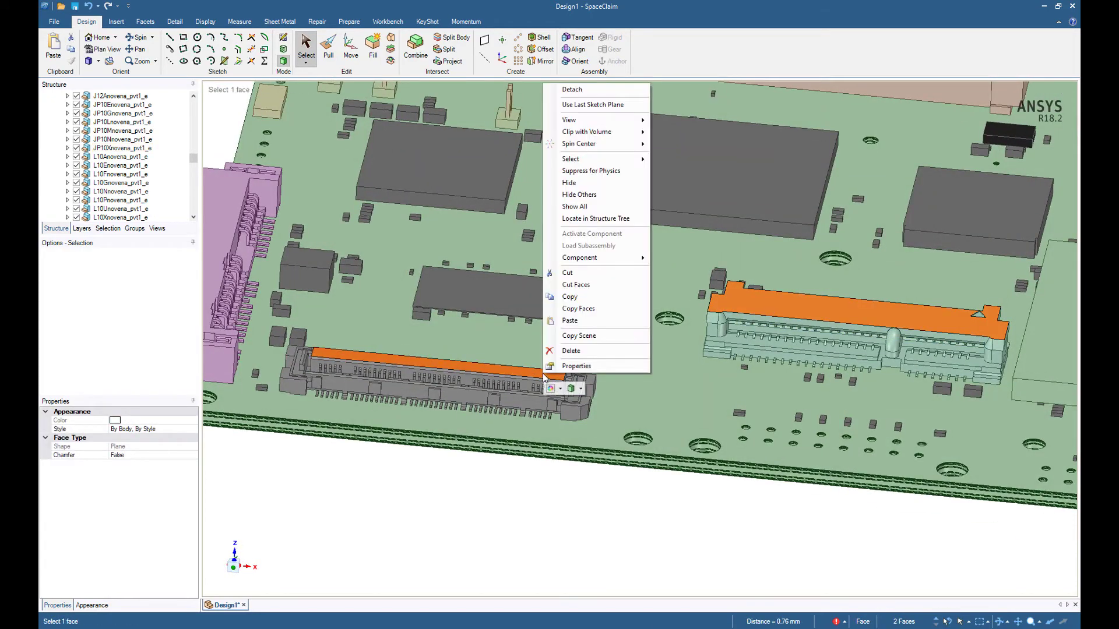
click(617, 196)
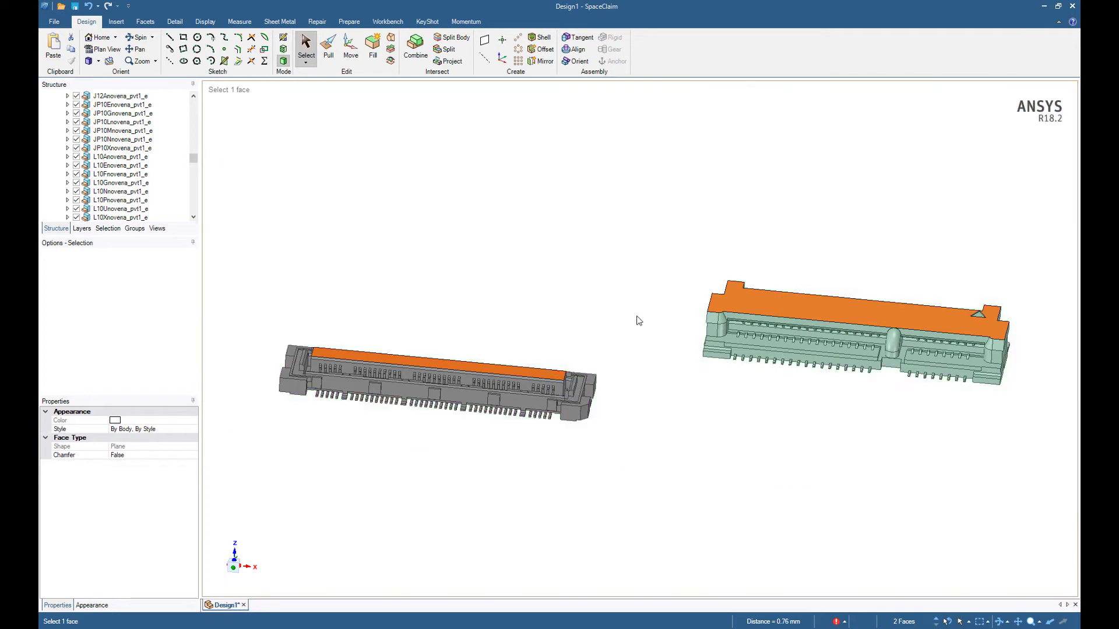
Step: Select the groups of lower pins along the first long side of the gray connector and delete their faces
scroll(424, 368, up, 5)
click(233, 567)
scroll(337, 372, up, 5)
drag(338, 374, 461, 400)
ctrl+drag(495, 372, 718, 401)
ctrl+middle_drag(755, 374, 460, 375)
ctrl+drag(460, 375, 935, 401)
ctrl+middle_drag(973, 378, 636, 378)
ctrl+drag(635, 377, 757, 401)
key(Delete)
Step: Select the groups of lower pins along the gray connector's opposite long side and remove them with Fill
middle_drag(638, 338, 373, 344)
click(233, 565)
ctrl+middle_drag(814, 389, 479, 389)
drag(480, 390, 603, 413)
ctrl+drag(634, 390, 850, 412)
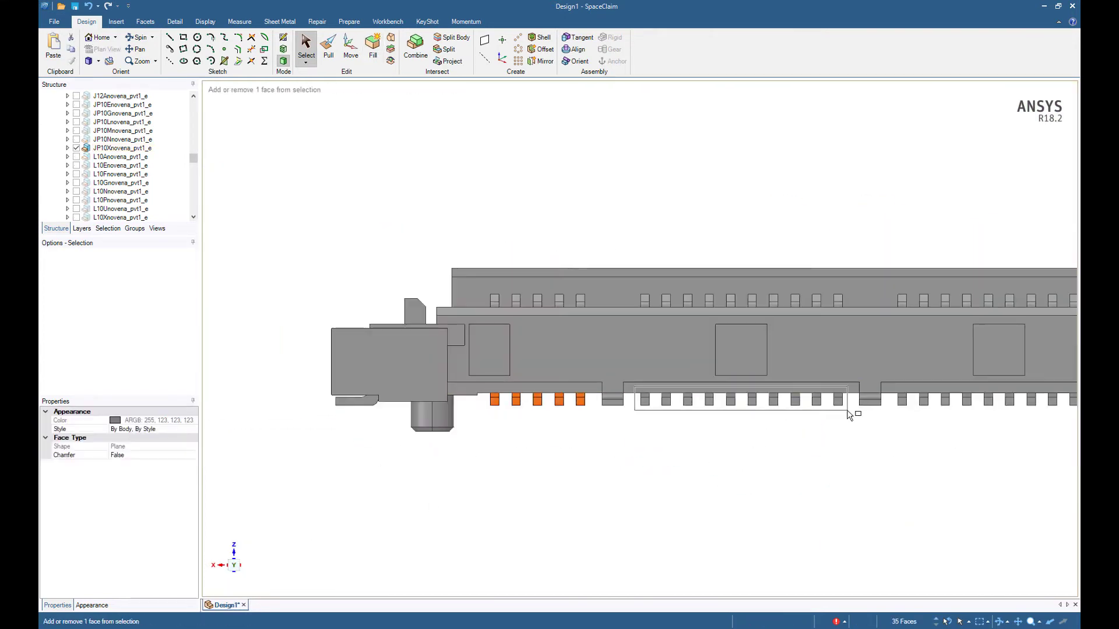
ctrl+middle_drag(889, 390, 551, 404)
ctrl+drag(551, 405, 775, 428)
ctrl+drag(691, 429, 816, 455)
click(369, 51)
Step: Remove the remaining selected pin details of the gray connector with Fill
middle_drag(483, 431, 487, 279)
scroll(641, 402, down, 2)
ctrl+drag(712, 324, 827, 438)
click(373, 49)
middle_drag(527, 212, 554, 466)
right_click(560, 484)
click(598, 555)
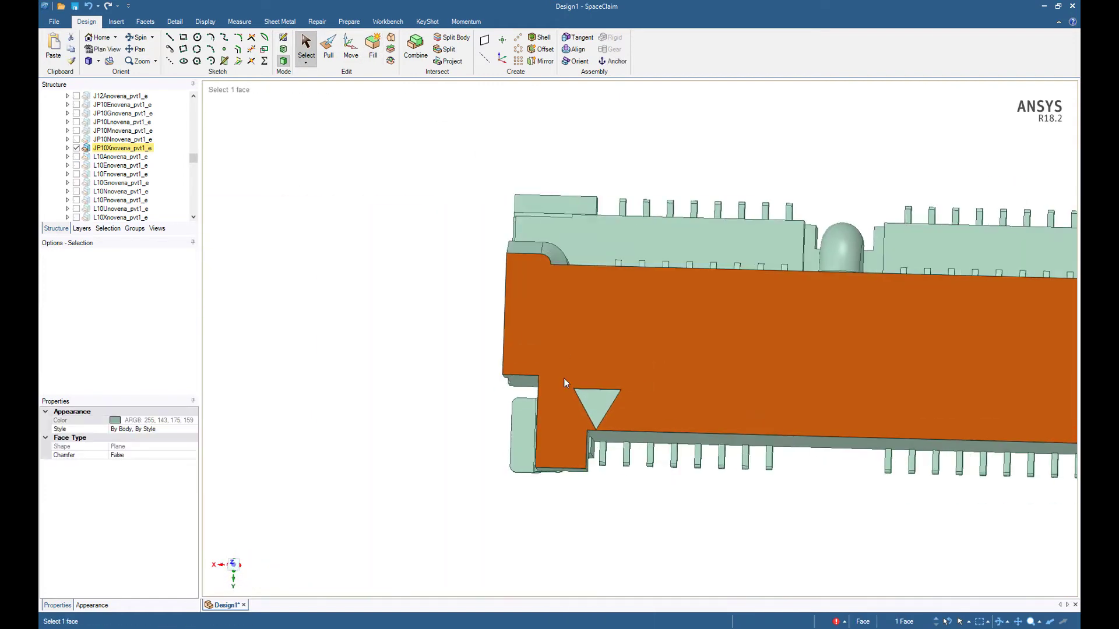
Step: Fill the rows of solder pins along both long sides of the green JP10Xnovena_pvt1_e connector
click(567, 408)
scroll(706, 298, down, 2)
drag(336, 447, 759, 490)
click(373, 49)
drag(338, 304, 454, 377)
ctrl+drag(505, 303, 756, 387)
click(373, 49)
Step: Fill the small contacts inside the green connector's slot on both sides of the key, and show all components again
click(233, 561)
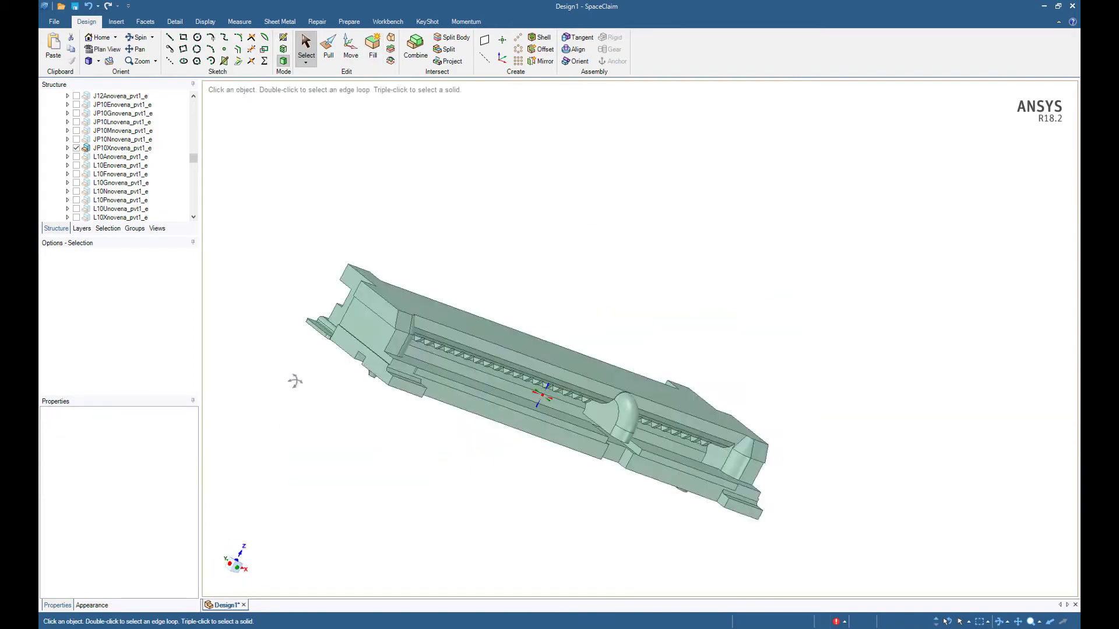
drag(366, 429, 637, 469)
ctrl+drag(658, 424, 826, 454)
click(373, 50)
right_click(473, 401)
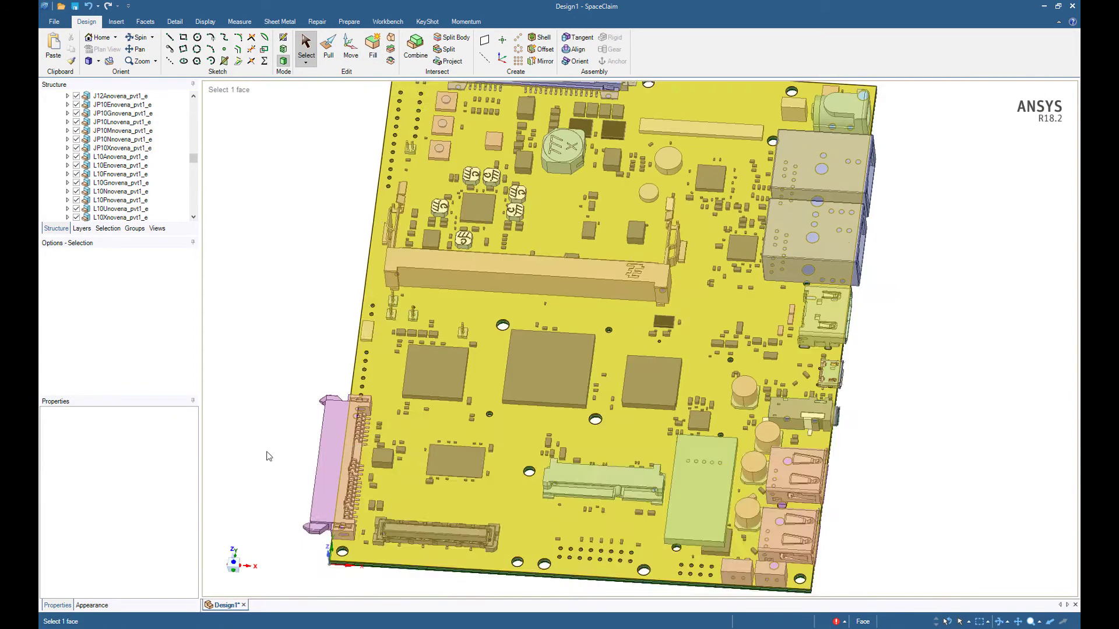
Step: Remove the row of rear pins from the blue edge connector with Fill, and show the whole board again
drag(259, 278, 936, 339)
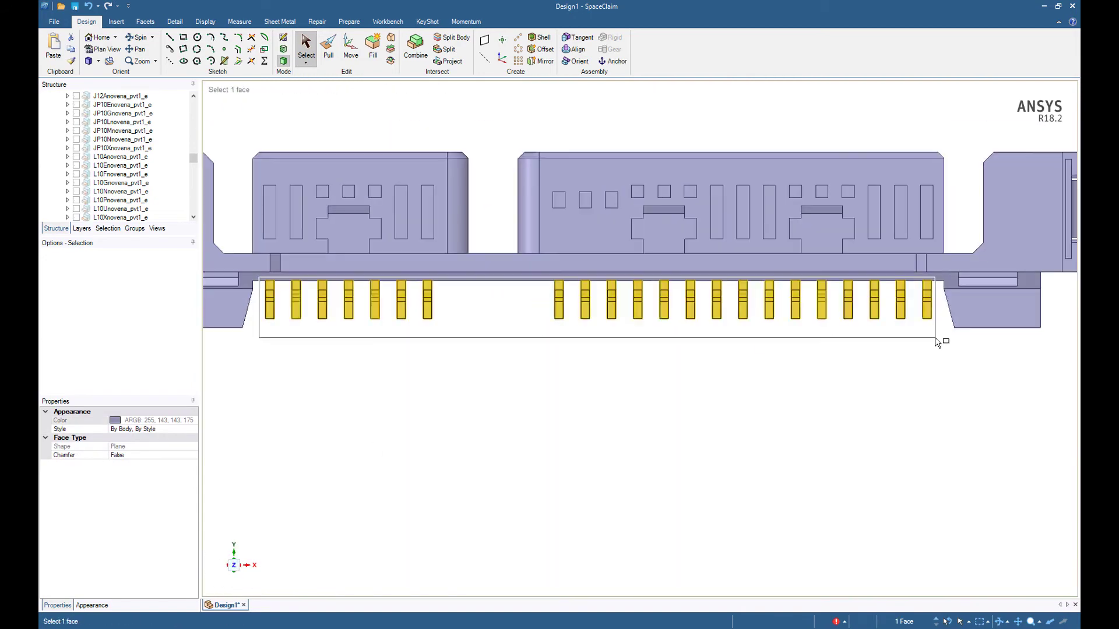
click(373, 50)
middle_drag(606, 432, 611, 328)
right_click(611, 326)
click(648, 396)
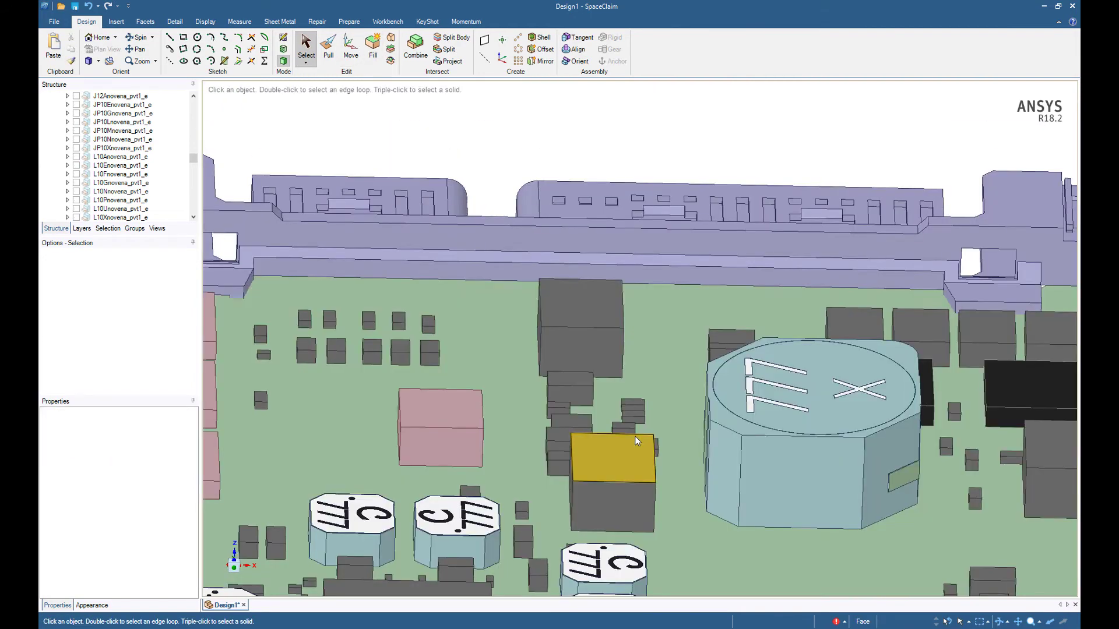
Step: Starting from a small gray component on the board's underside, select all bodies with volume up to 1.41 mm³ and delete them
scroll(635, 436, down, 5)
shift+middle_drag(684, 435, 572, 160)
middle_drag(616, 379, 606, 169)
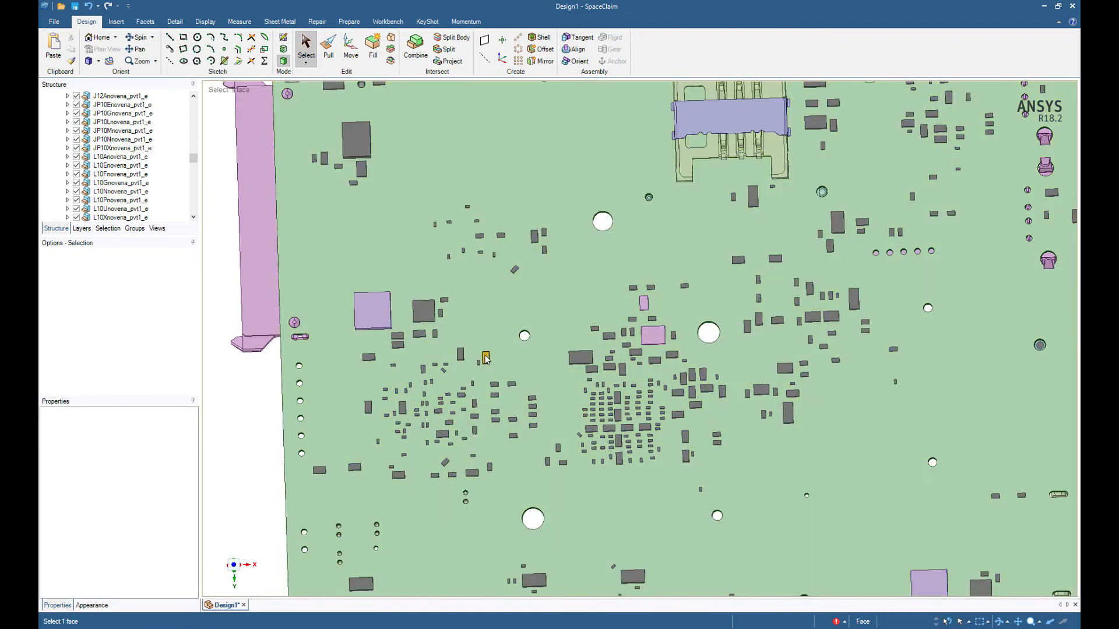
scroll(477, 362, up, 4)
middle_drag(460, 361, 470, 301)
middle_drag(742, 449, 705, 433)
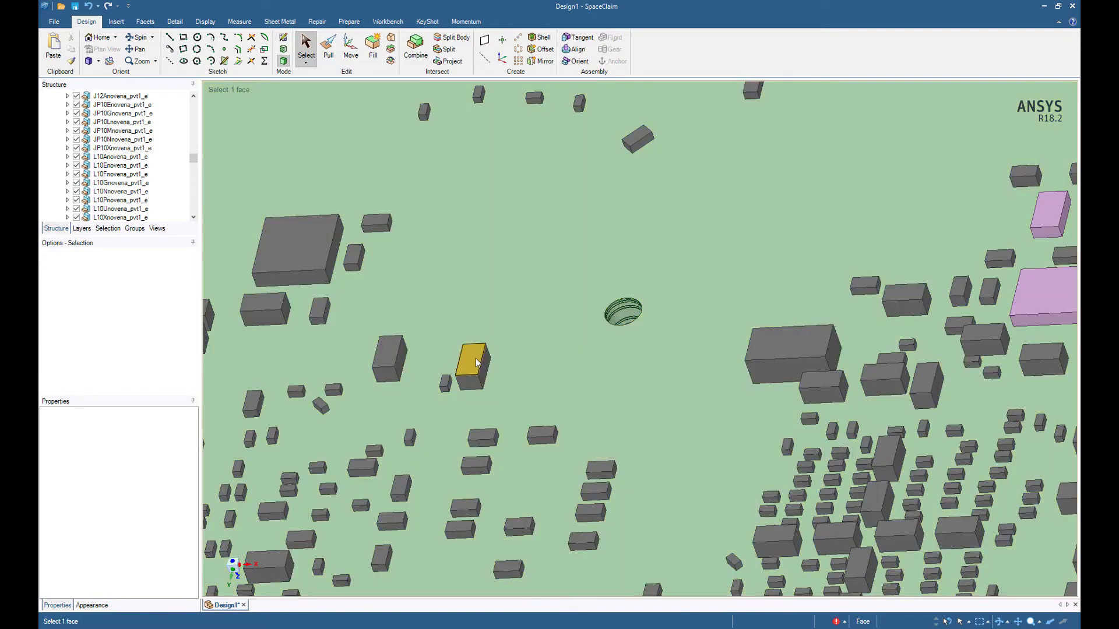
triple_click(477, 363)
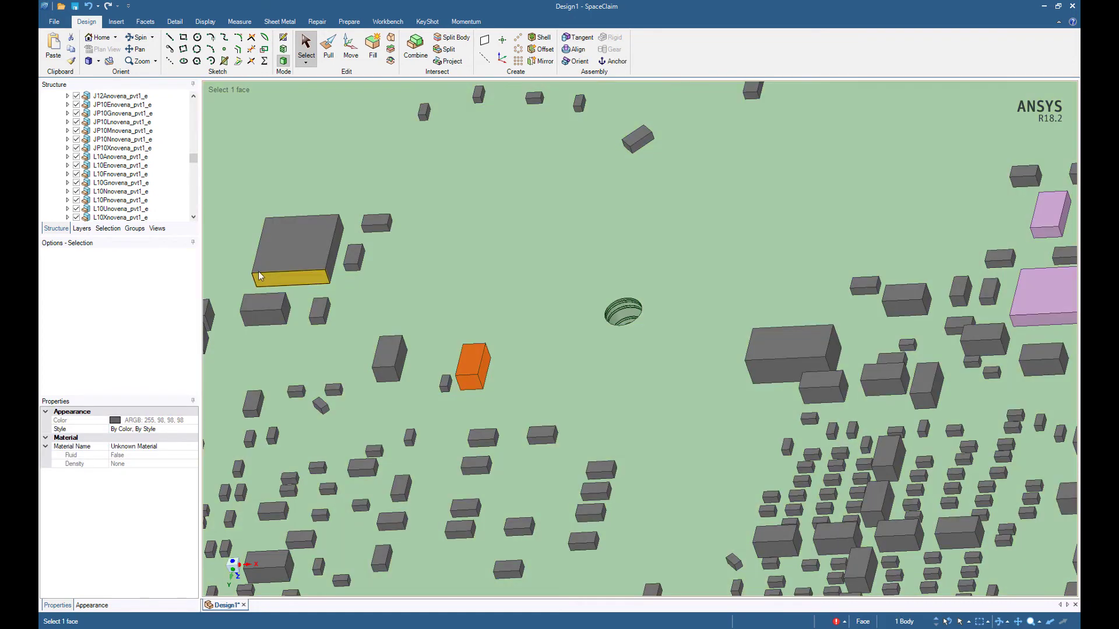
click(110, 228)
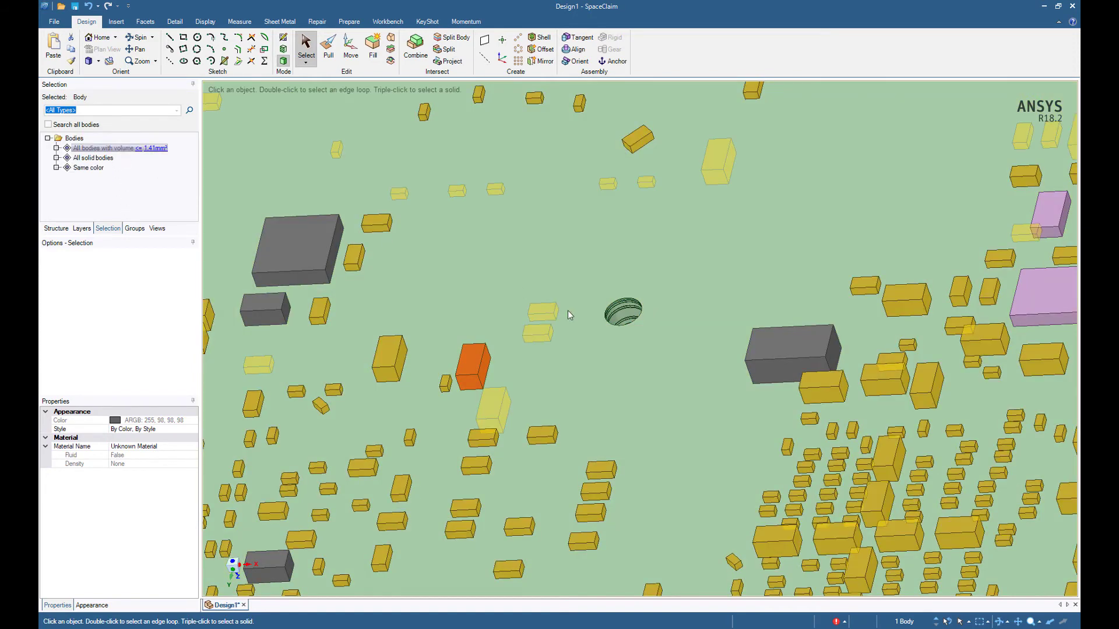
scroll(581, 362, down, 9)
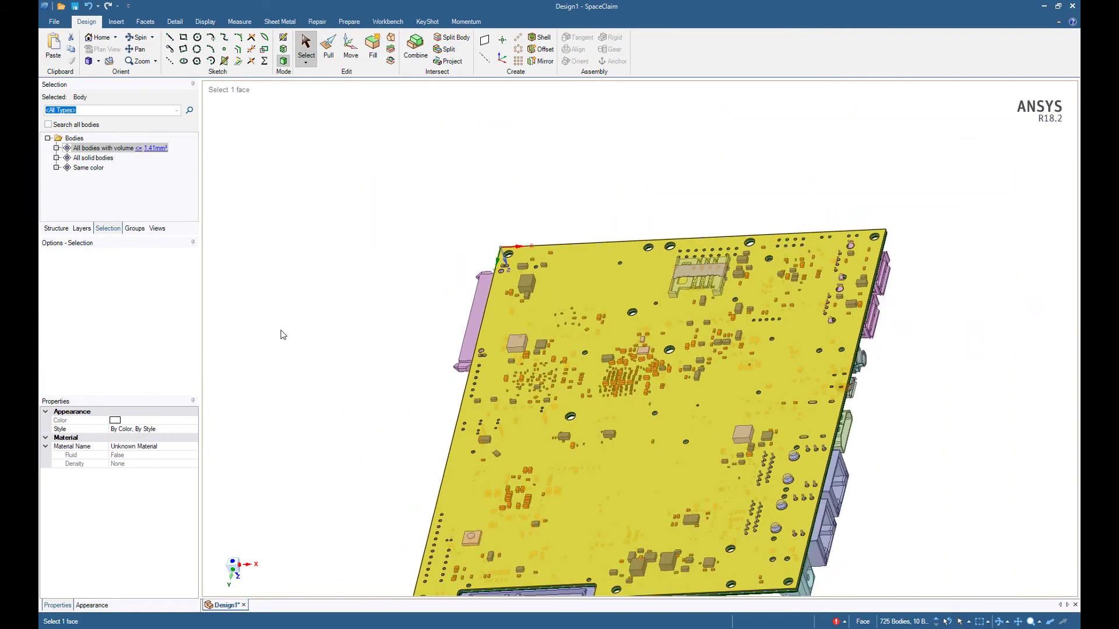
middle_drag(342, 317, 594, 578)
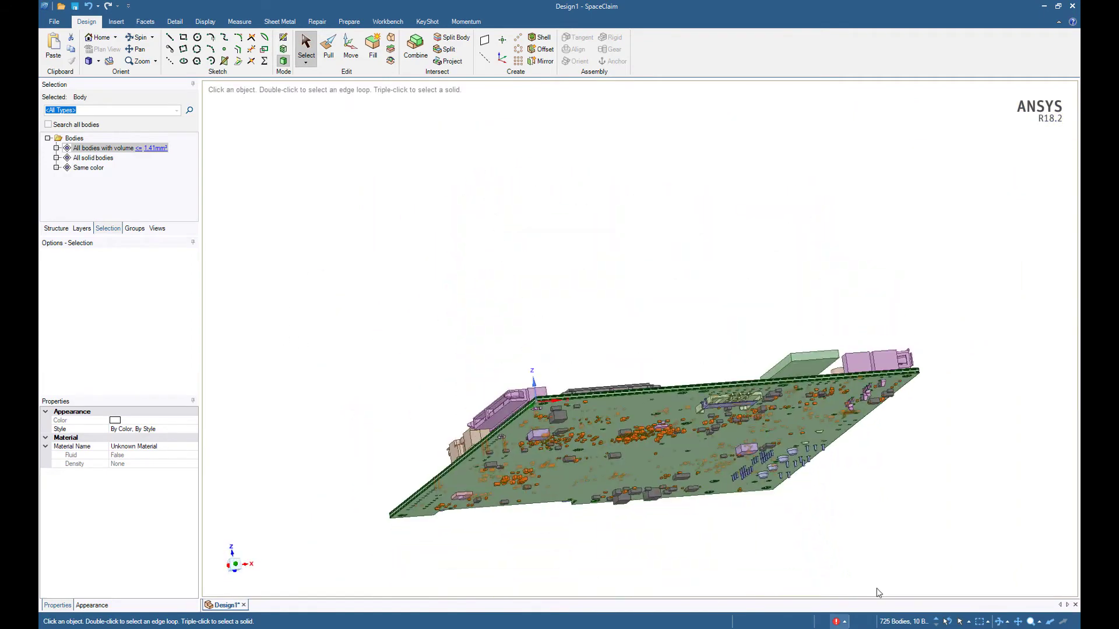
middle_drag(887, 559, 841, 228)
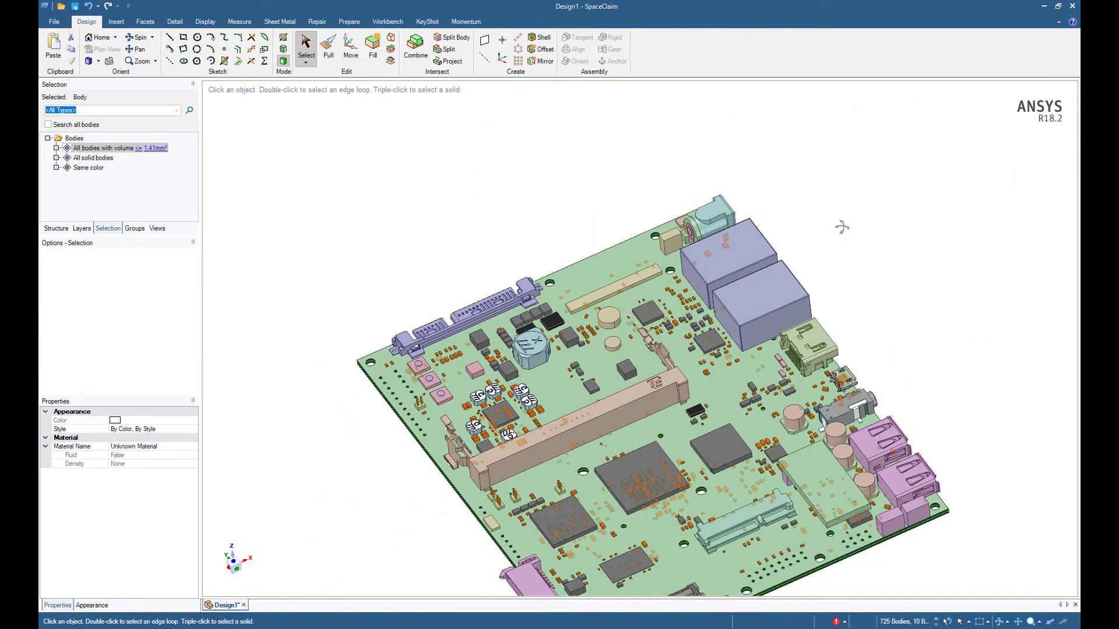
key(Delete)
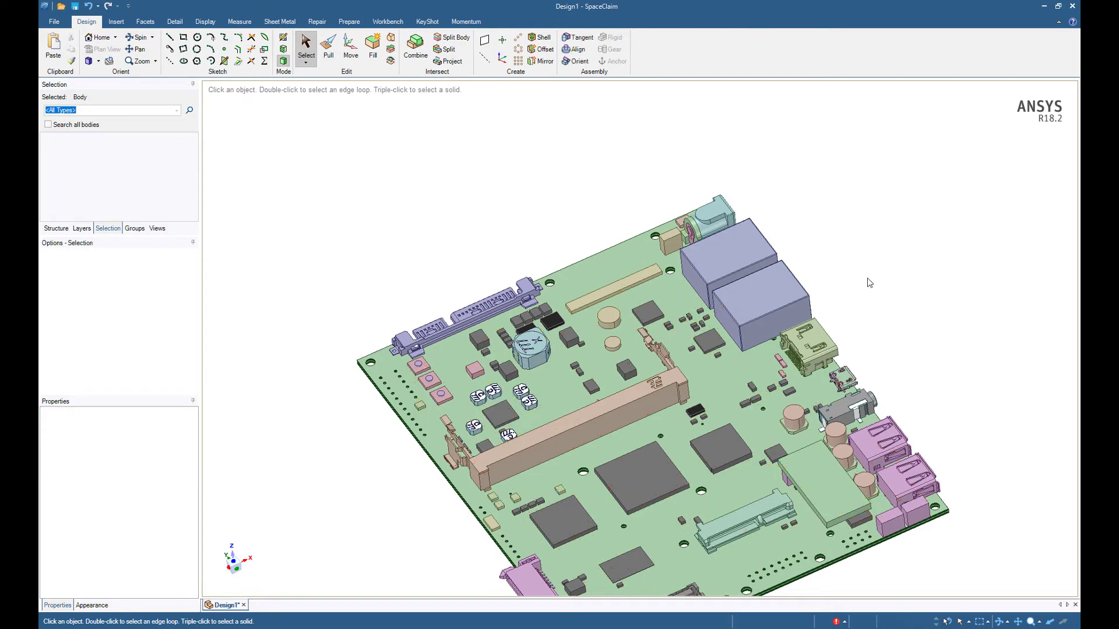
Step: Isolate the pink edge connector with the long rows of pins by hiding all other components
middle_drag(910, 313, 1014, 238)
mouse_move(520, 229)
ctrl+middle_down()
mouse_move(836, 196)
mouse_move(869, 274)
mouse_move(694, 305)
mouse_move(834, 347)
mouse_move(721, 301)
mouse_move(794, 310)
mouse_move(929, 297)
mouse_move(927, 317)
mouse_move(815, 326)
mouse_move(837, 318)
ctrl+middle_up()
scroll(837, 318, up, 6)
scroll(817, 450, down, 8)
middle_drag(808, 246, 671, 271)
scroll(639, 397, up, 3)
middle_drag(669, 325, 763, 327)
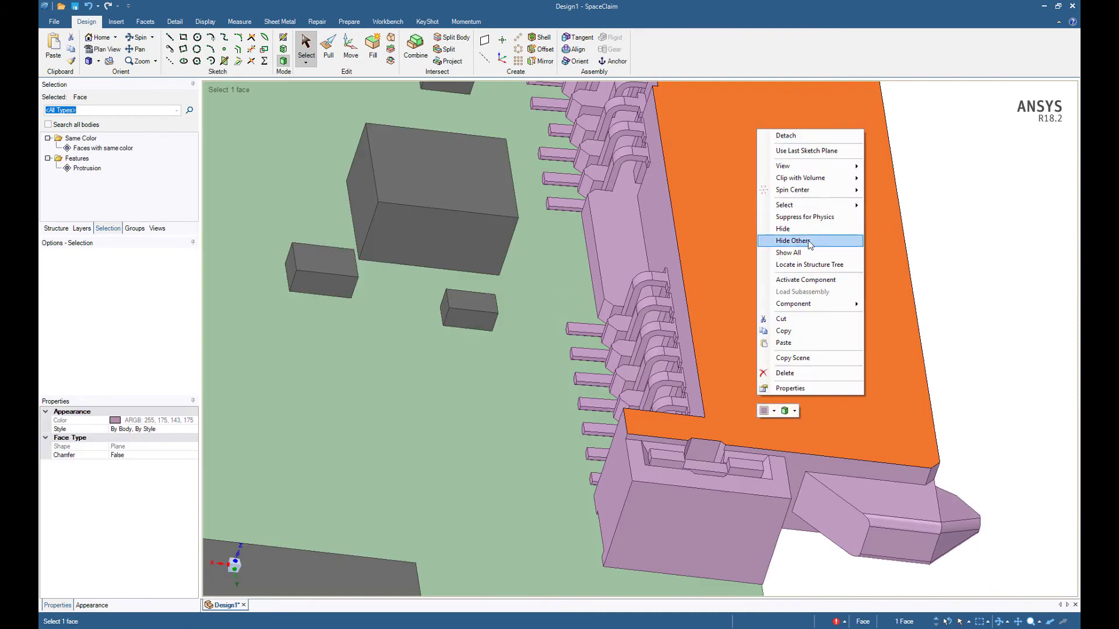
click(795, 237)
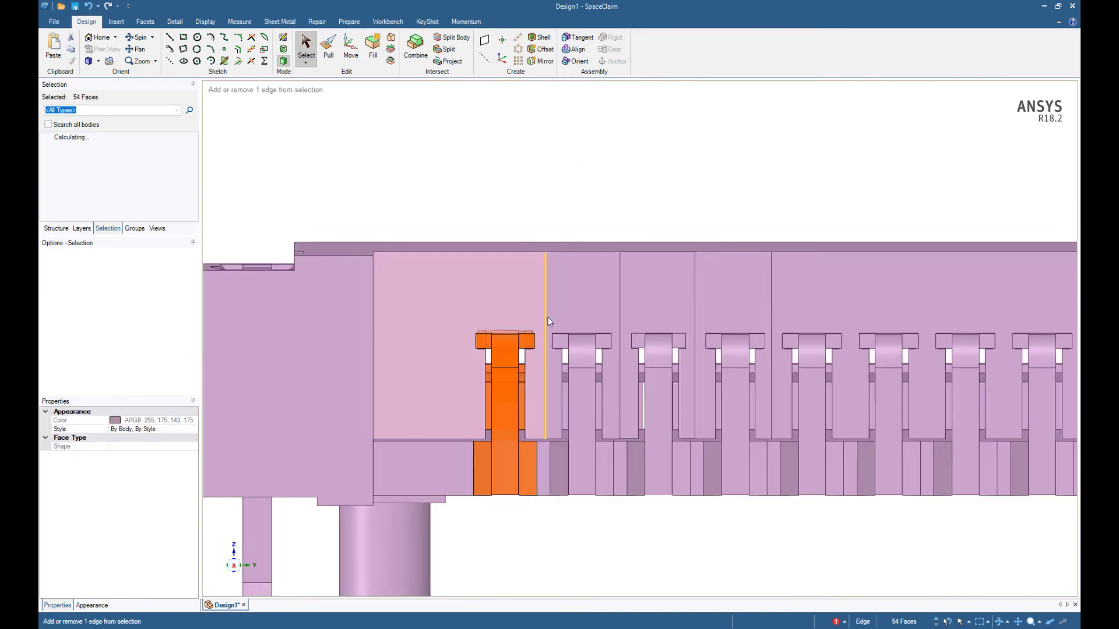
Step: Remove the pins along the rear side of the pink connector with Fill, starting from the end pins
ctrl+drag(625, 318, 690, 526)
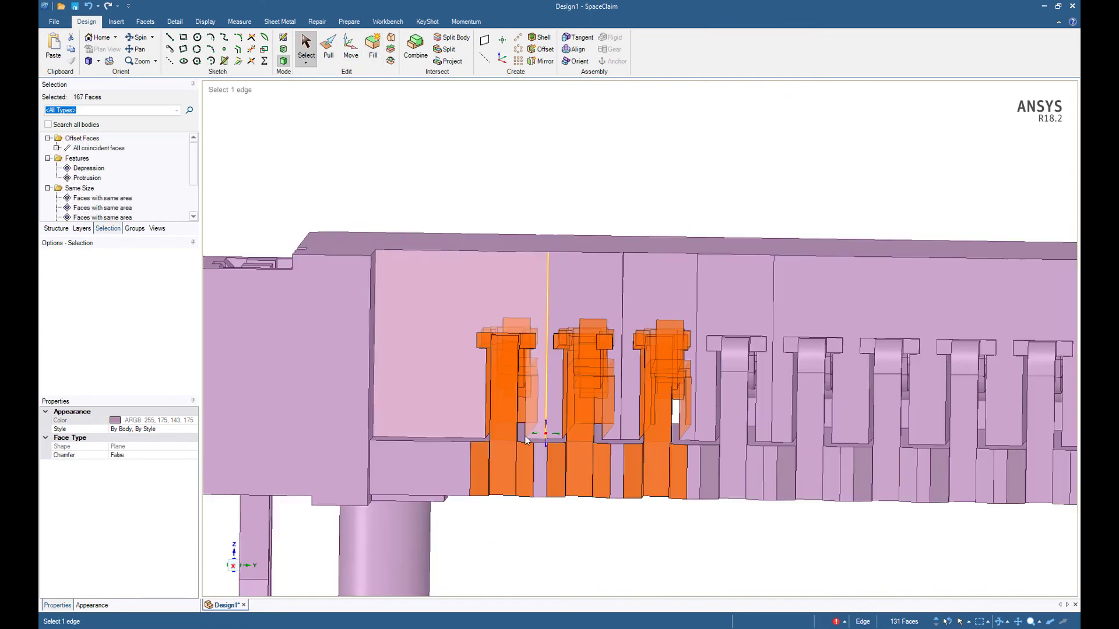
drag(458, 319, 543, 502)
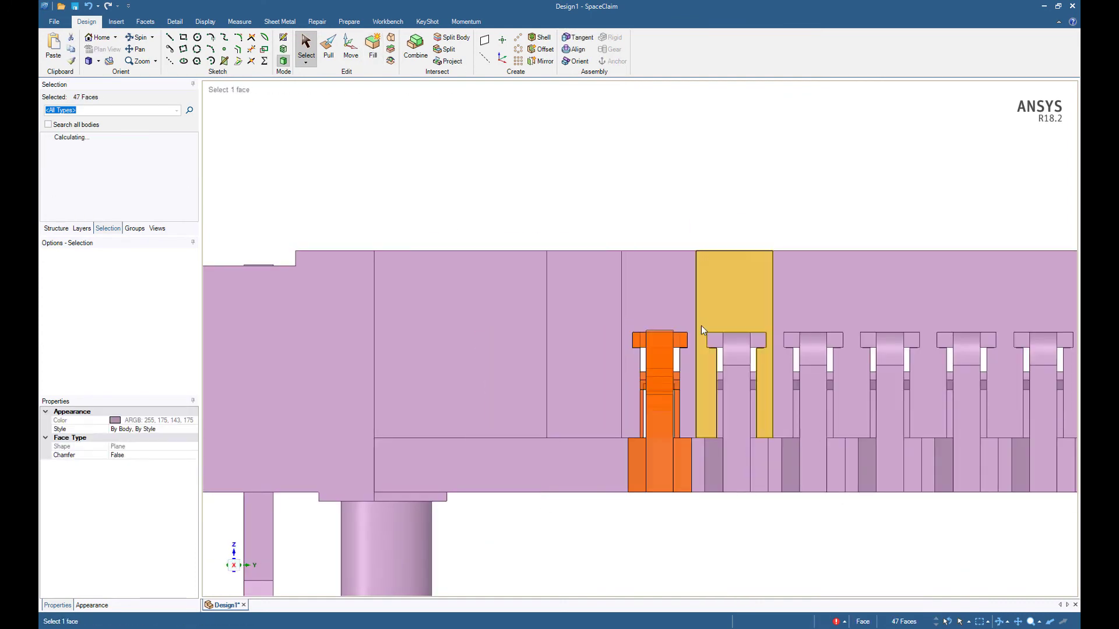
click(728, 373)
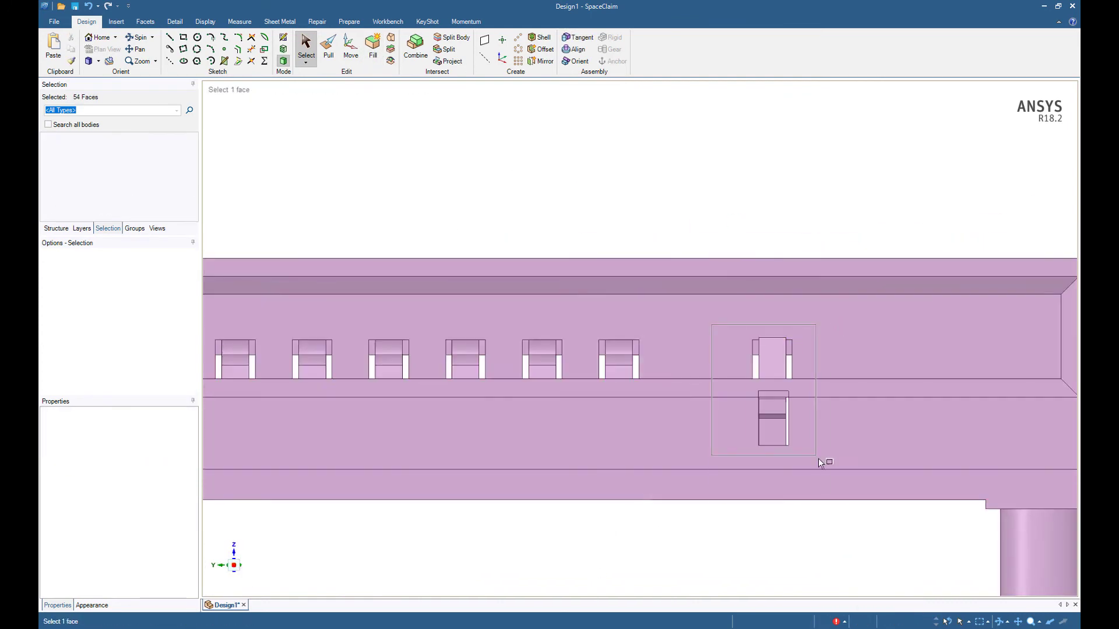
Step: Fill the remaining contacts on the opposite side of the pink connector and show the whole board again
middle_drag(822, 462, 807, 440)
key(f)
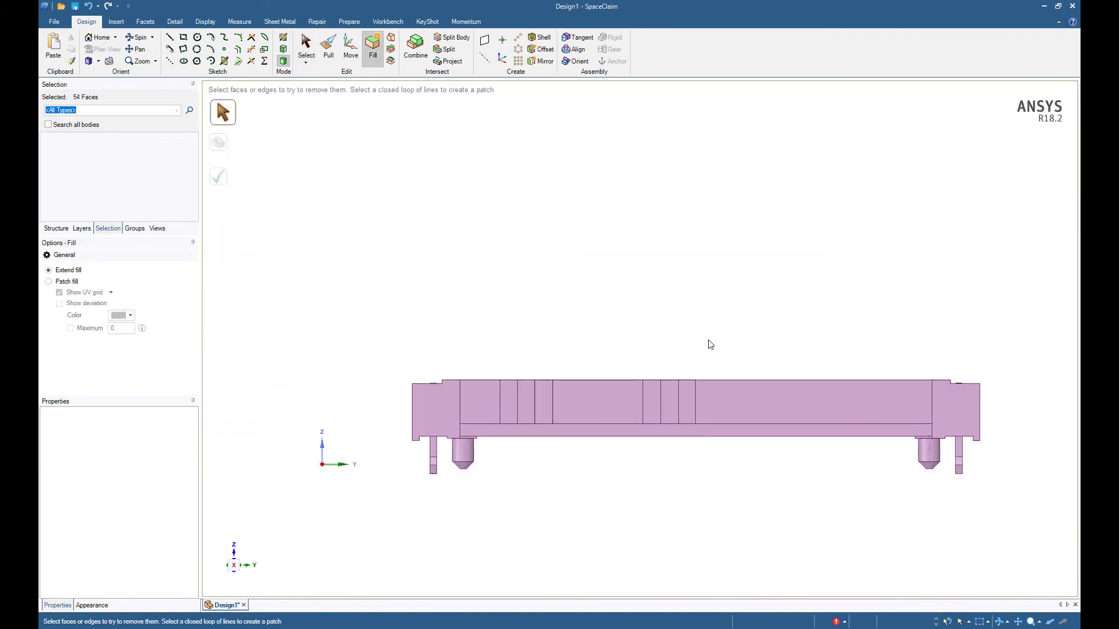
middle_drag(709, 341, 892, 428)
middle_drag(441, 408, 541, 388)
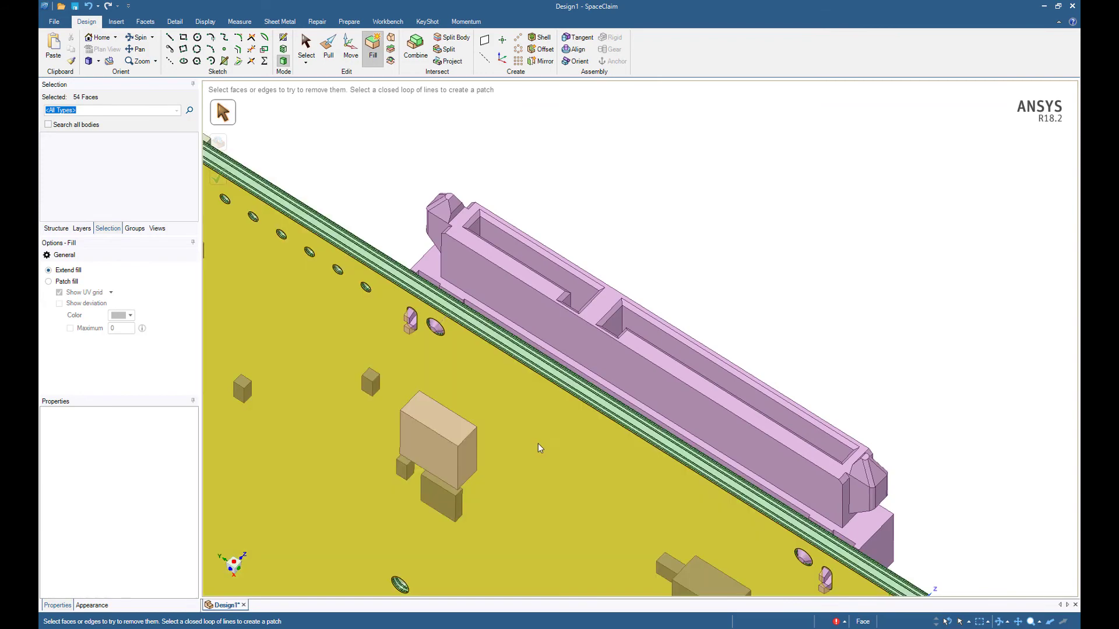
middle_drag(538, 443, 607, 165)
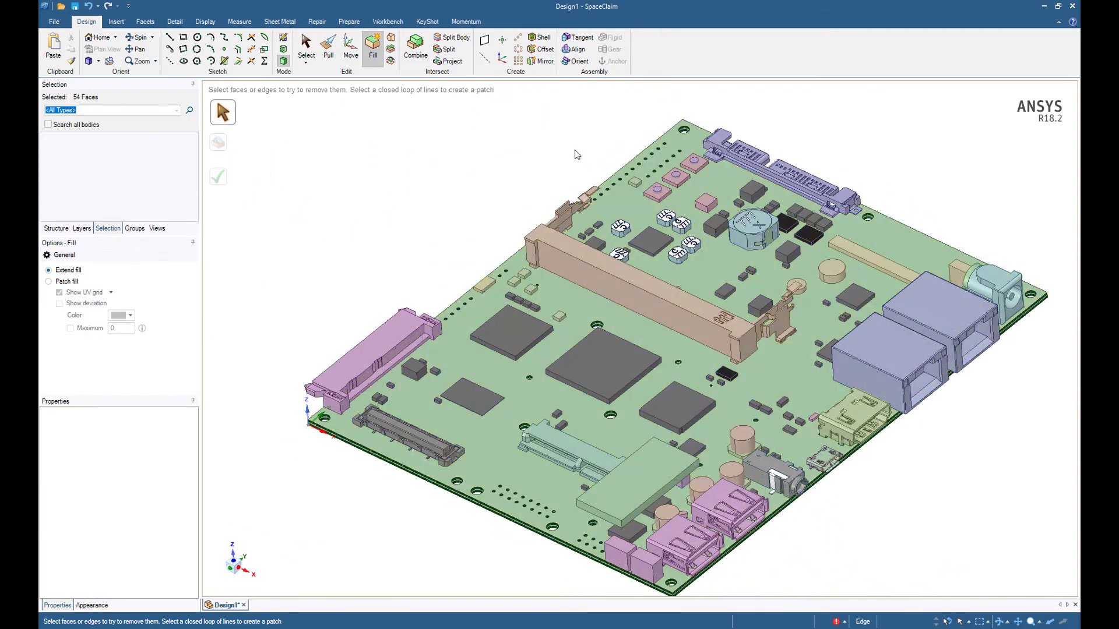
Step: Save the simplified board as Design1.scdoc in the temp folder and send it to ANSYS Workbench 18.2
click(75, 7)
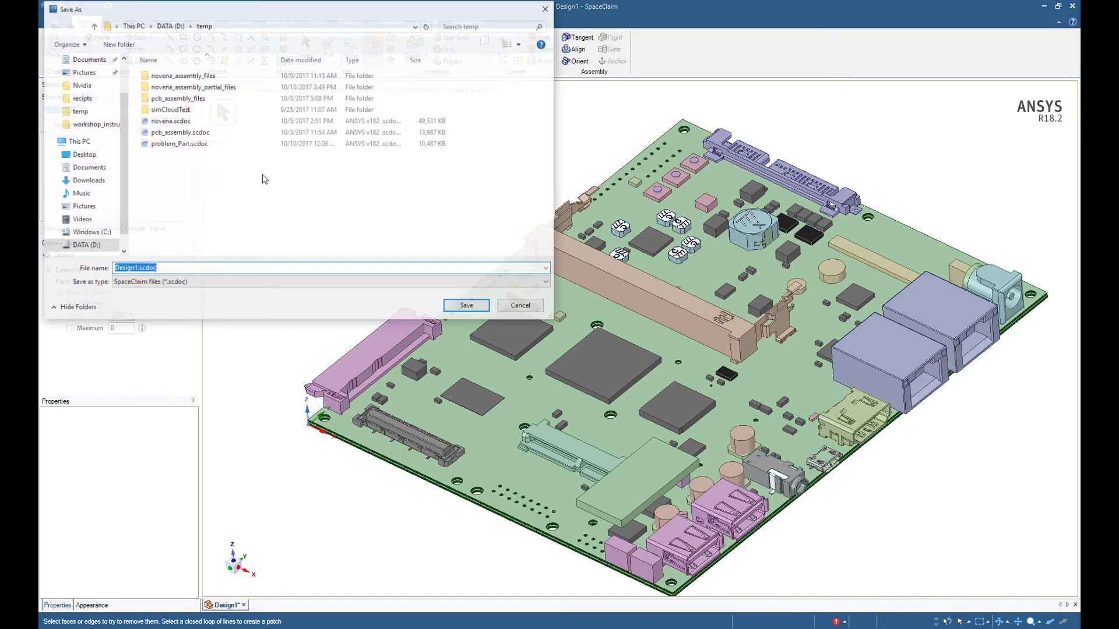
click(467, 306)
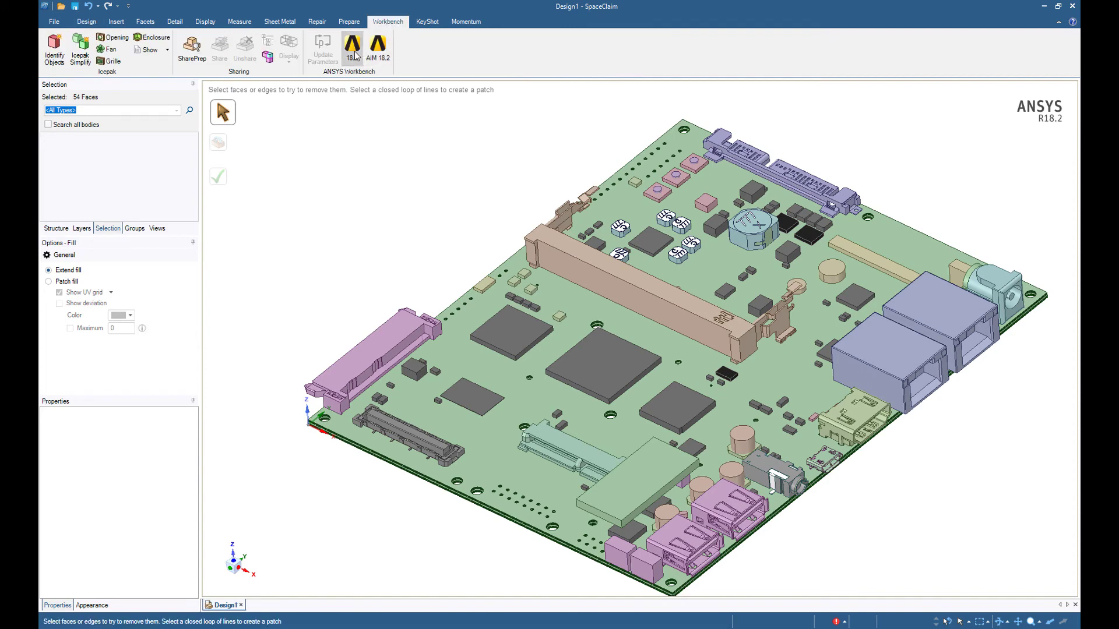
click(353, 51)
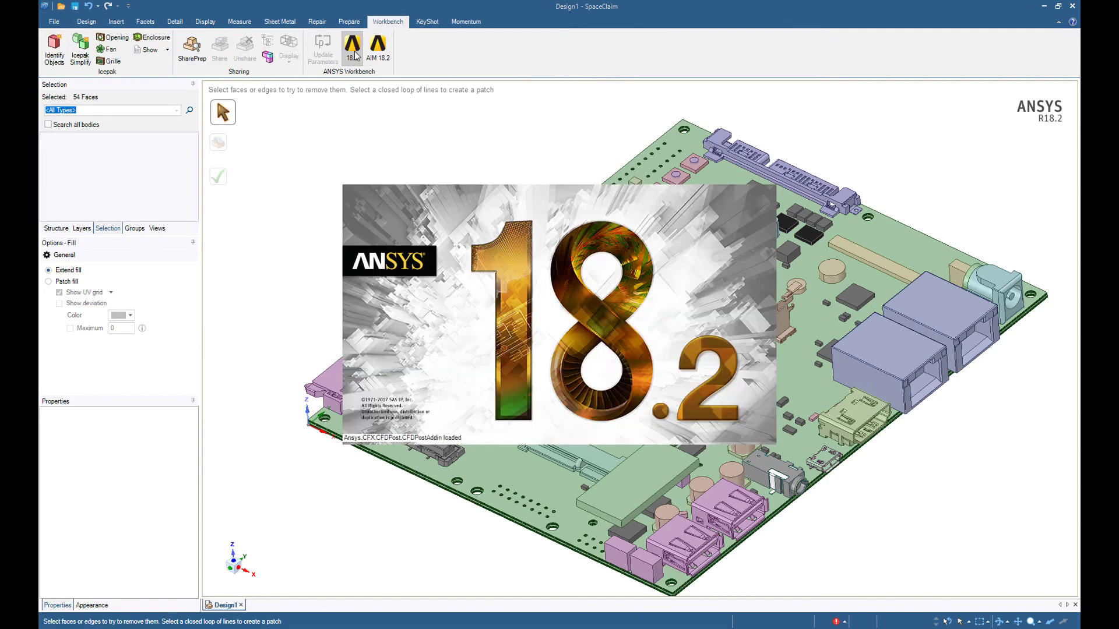